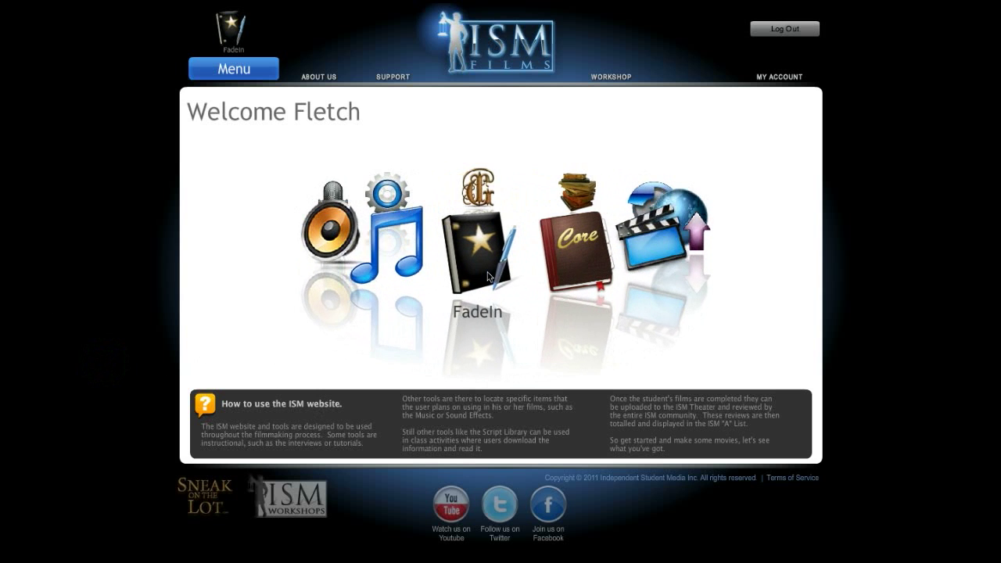
- Show the ISM Films tools menu, including FadeIn, via the Menu button
click(234, 71)
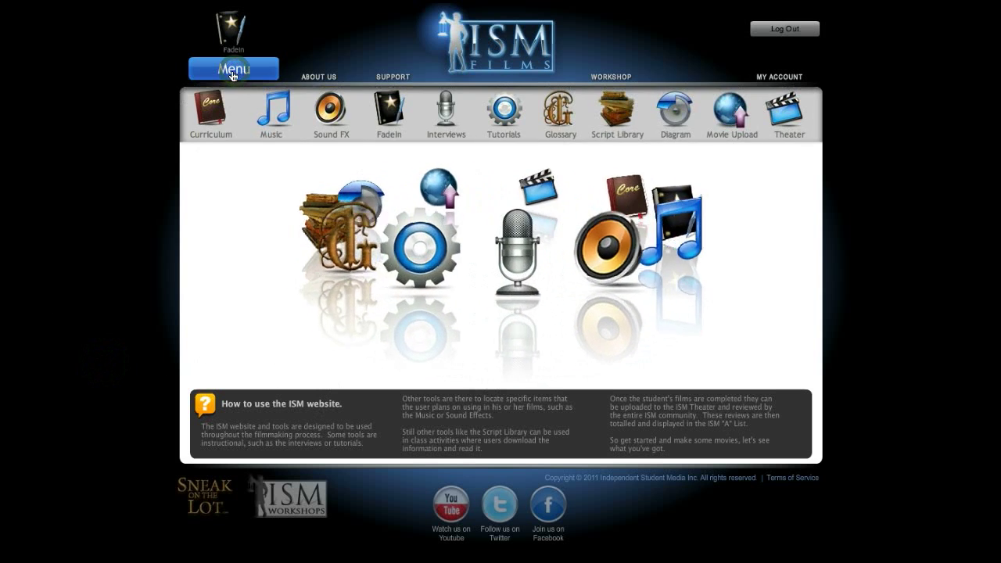
- Launch FadeIn and enter script title 'Flashight', the author's name, revision 1 and the company name
click(386, 105)
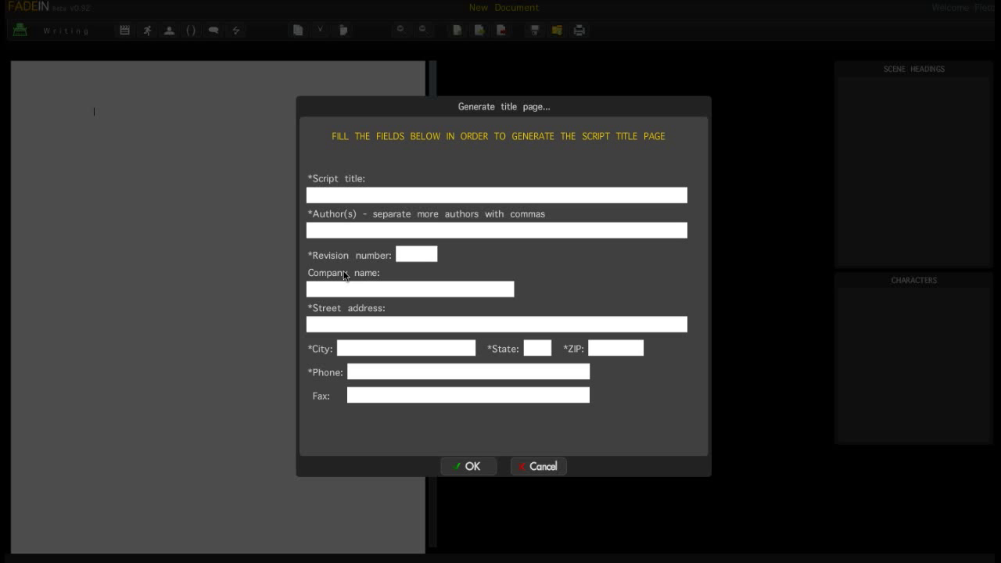
click(354, 191)
text(Flashight)
click(415, 234)
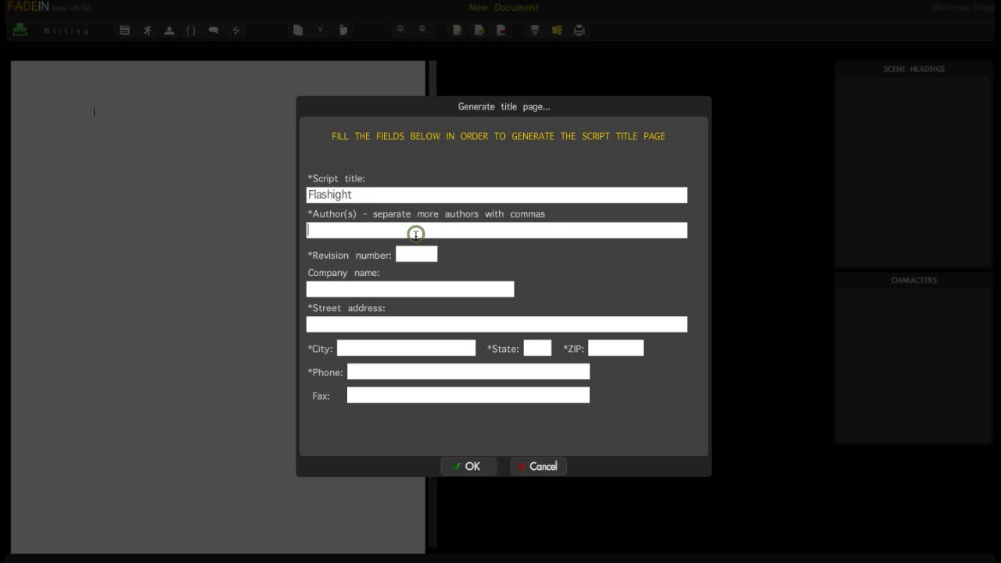
click(426, 253)
text(1)
click(373, 286)
text(F)
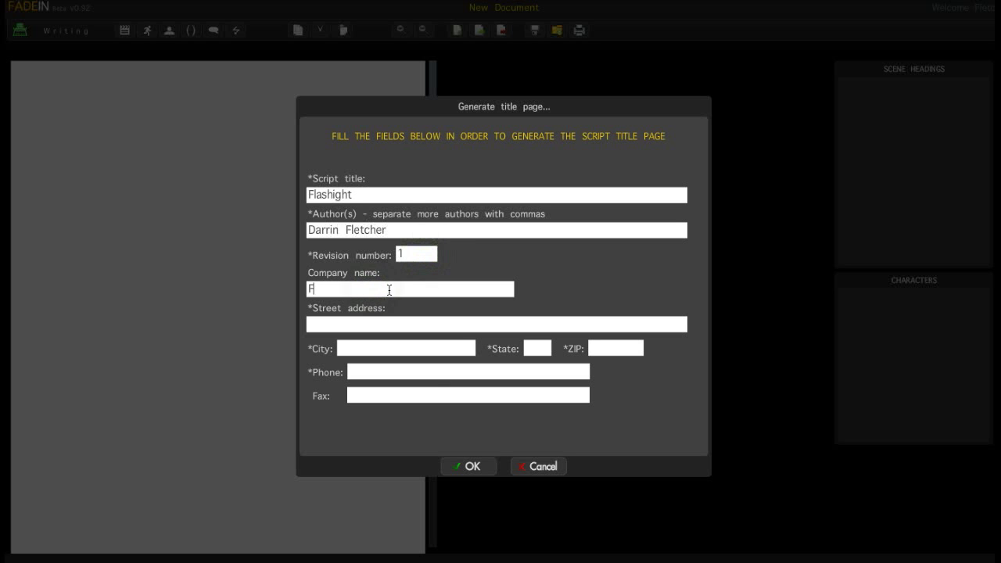
text(letChet Entertainment)
- Add the street address, city, state CA, ZIP and phone, then generate the title page
click(349, 325)
text(S)
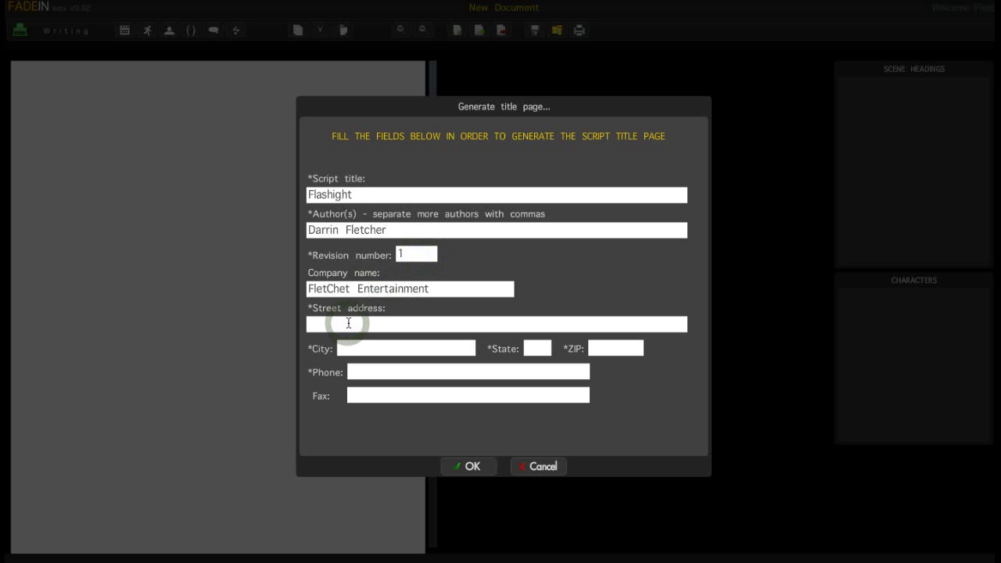
text(treet addrwe)
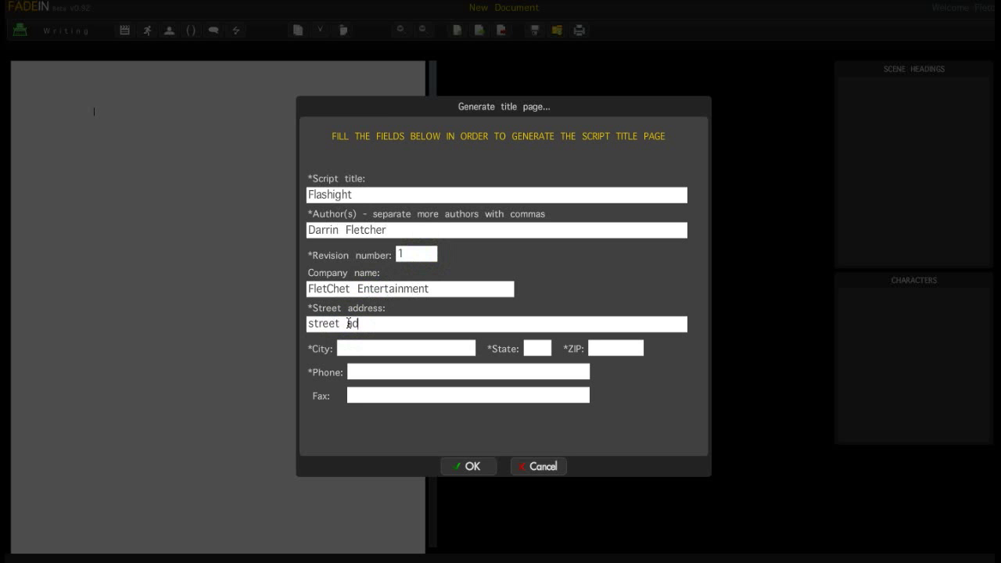
key(BackSpace)
click(387, 345)
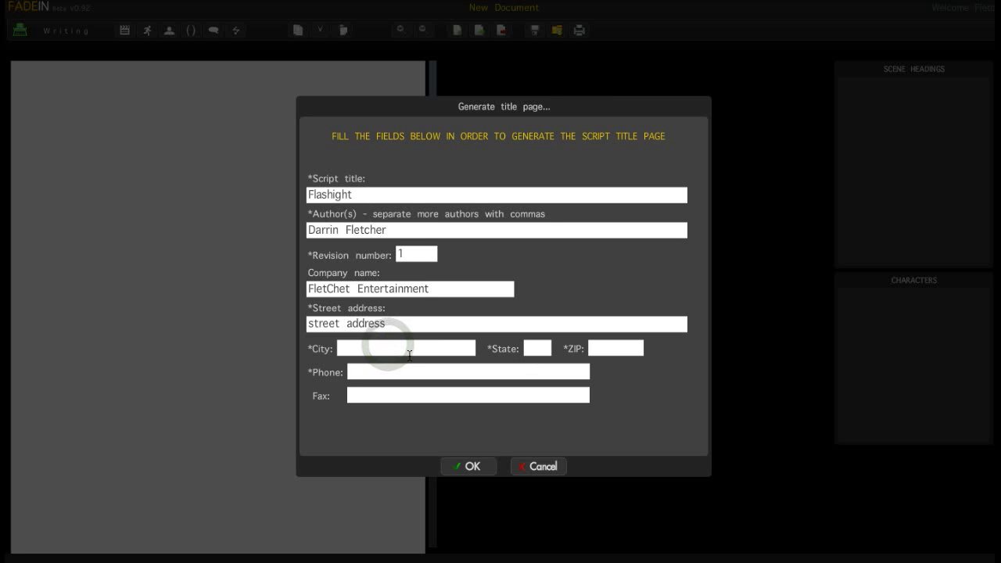
text(city)
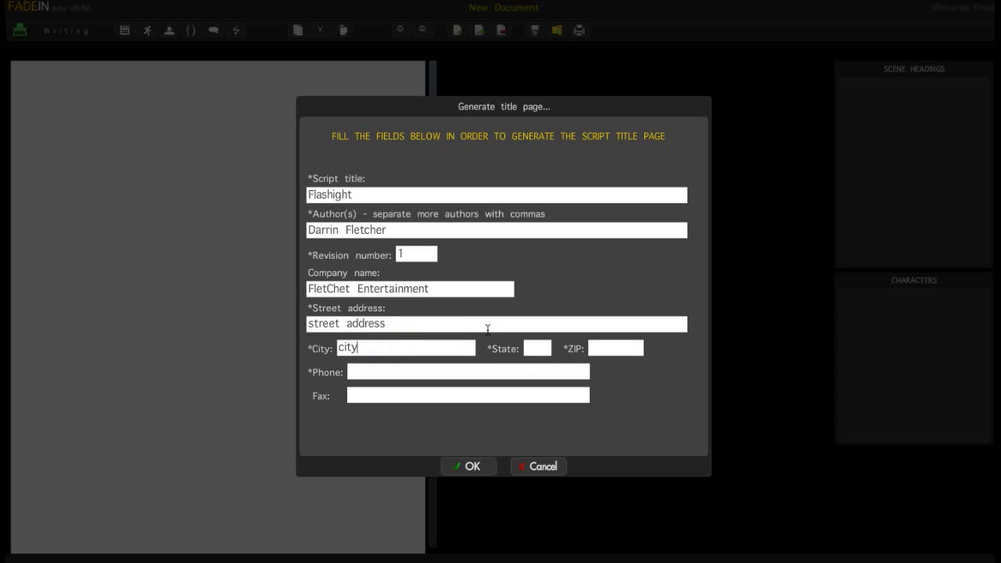
click(533, 347)
text(CA)
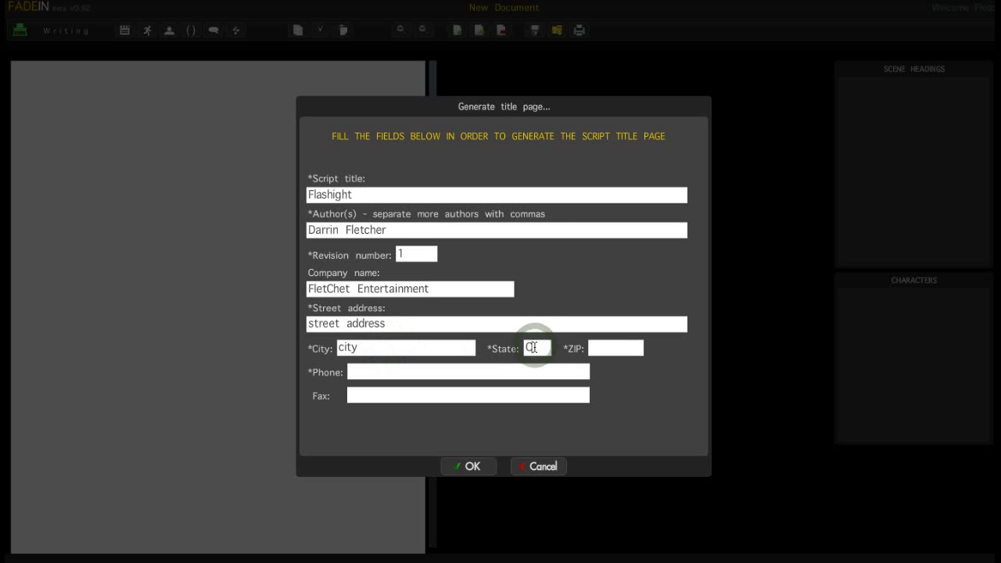
click(616, 351)
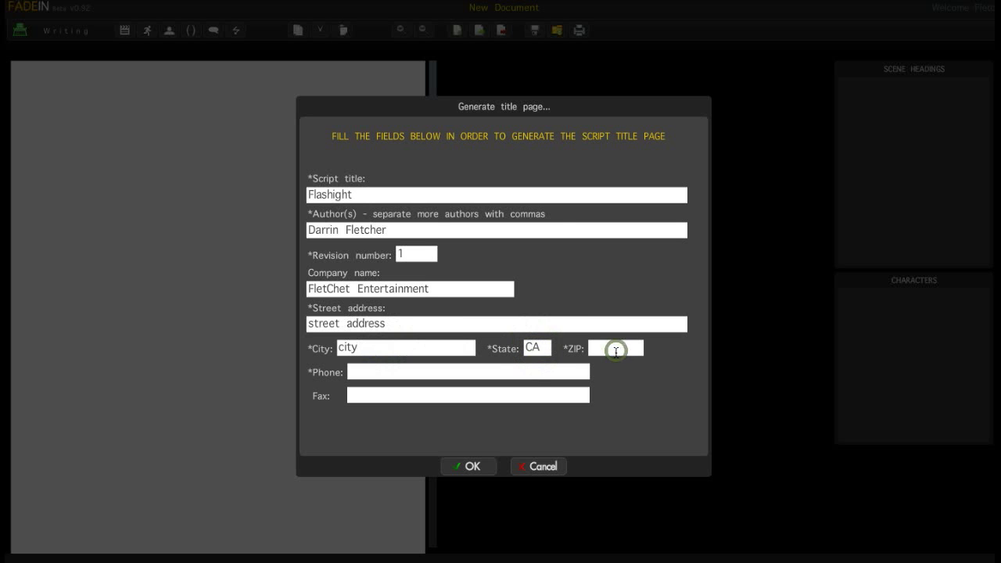
text(99999)
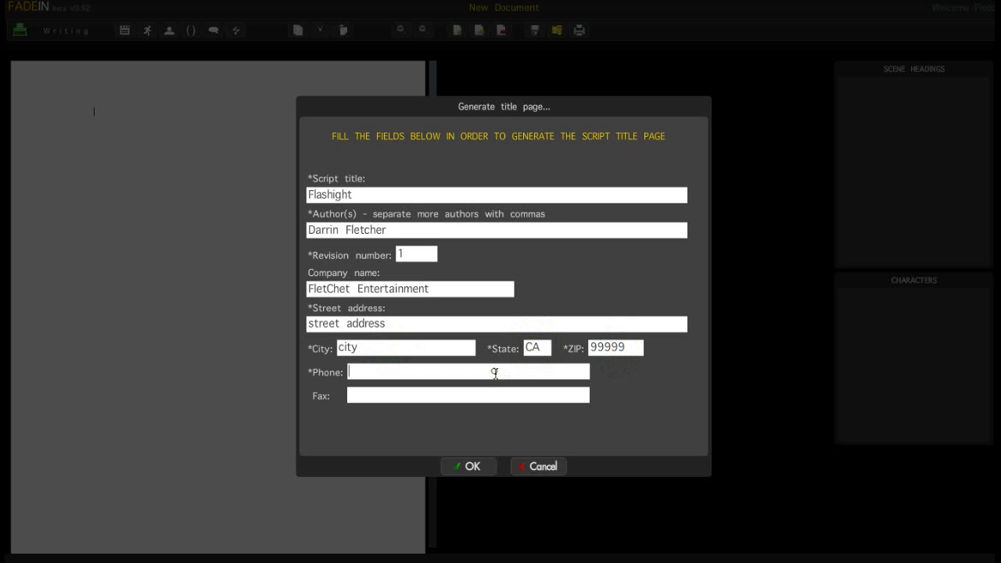
text(555-555-5555)
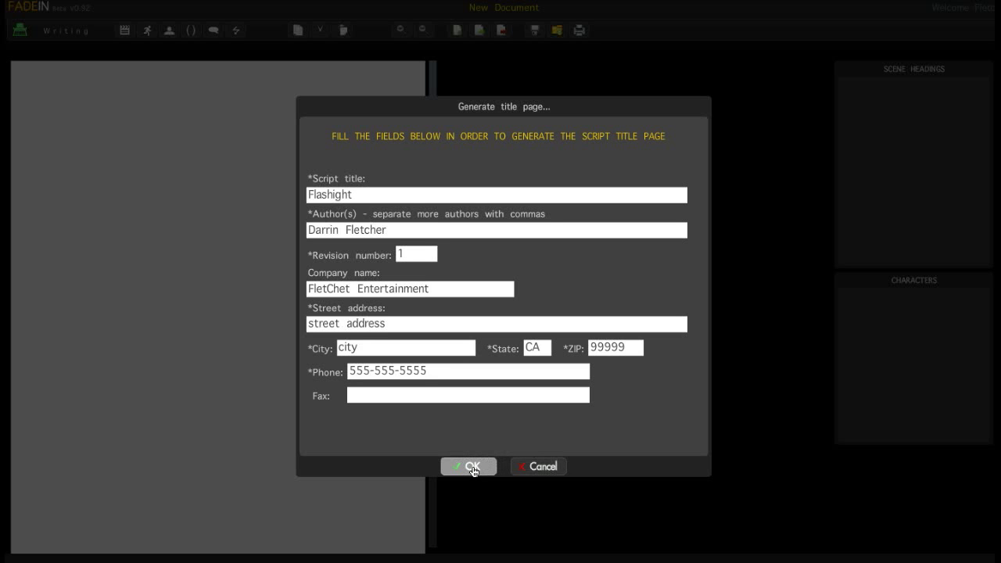
click(472, 467)
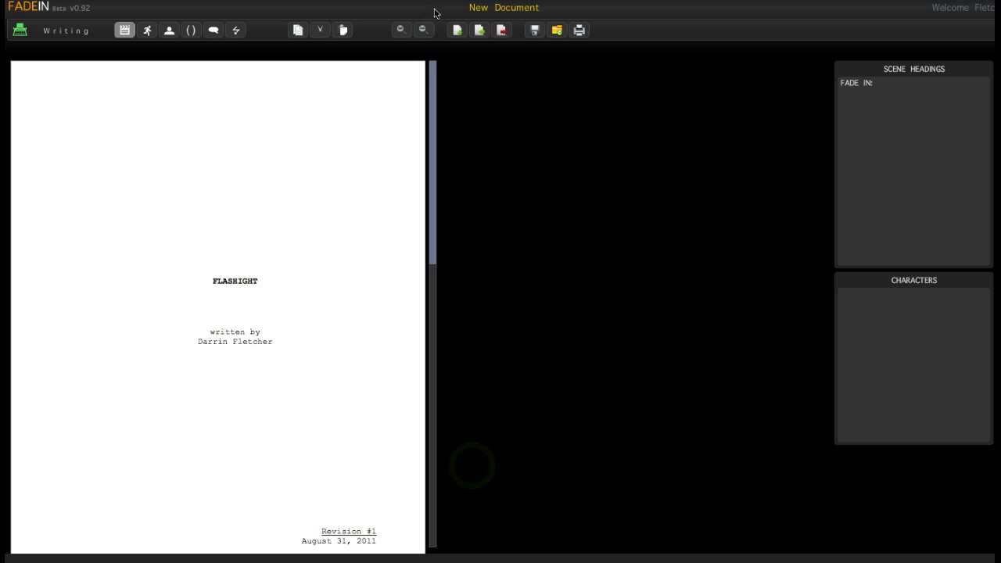
- Zoom in past the title page to the first script page and select its FADE IN: line
drag(431, 75, 440, 258)
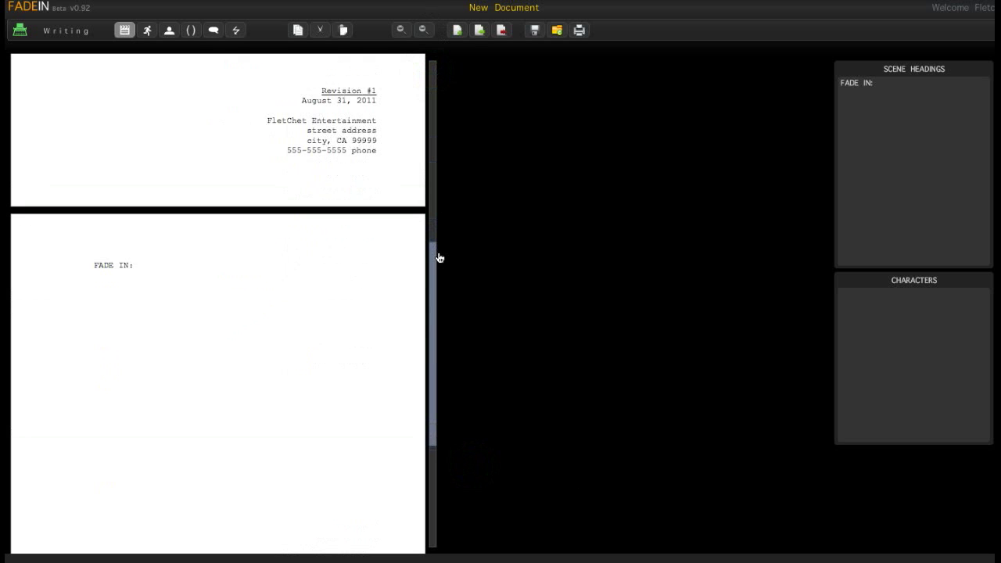
click(137, 265)
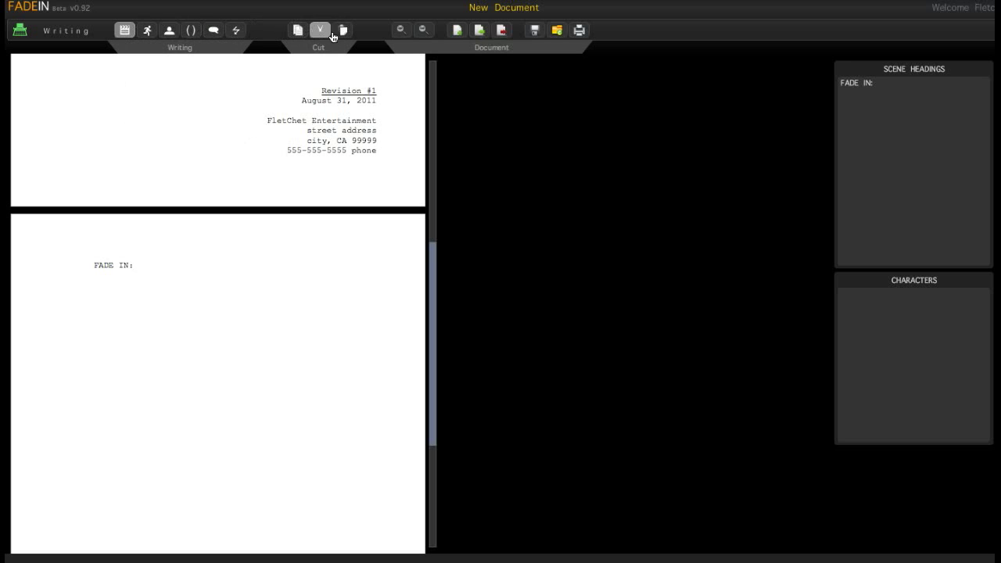
click(400, 30)
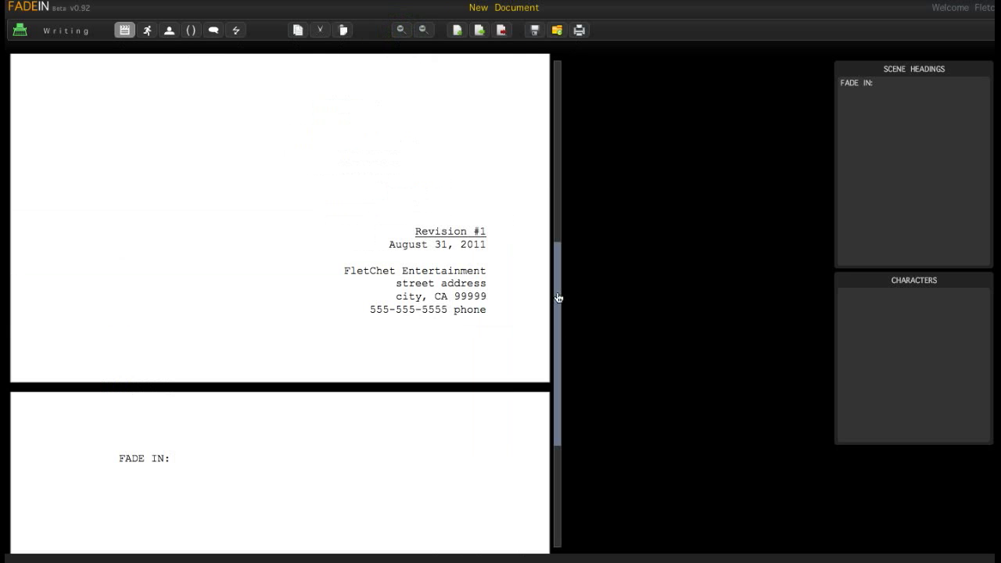
drag(556, 301, 556, 398)
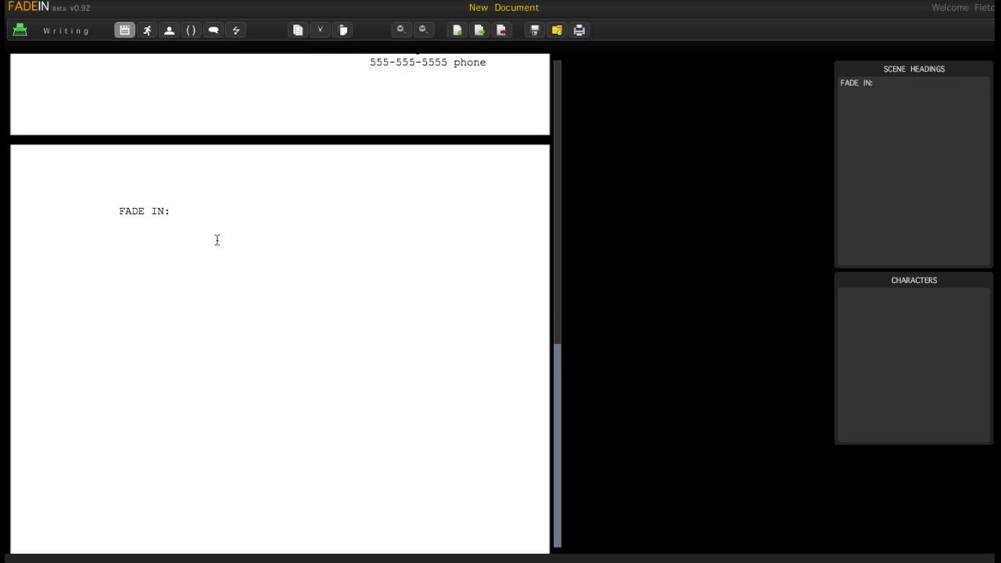
drag(172, 212, 106, 214)
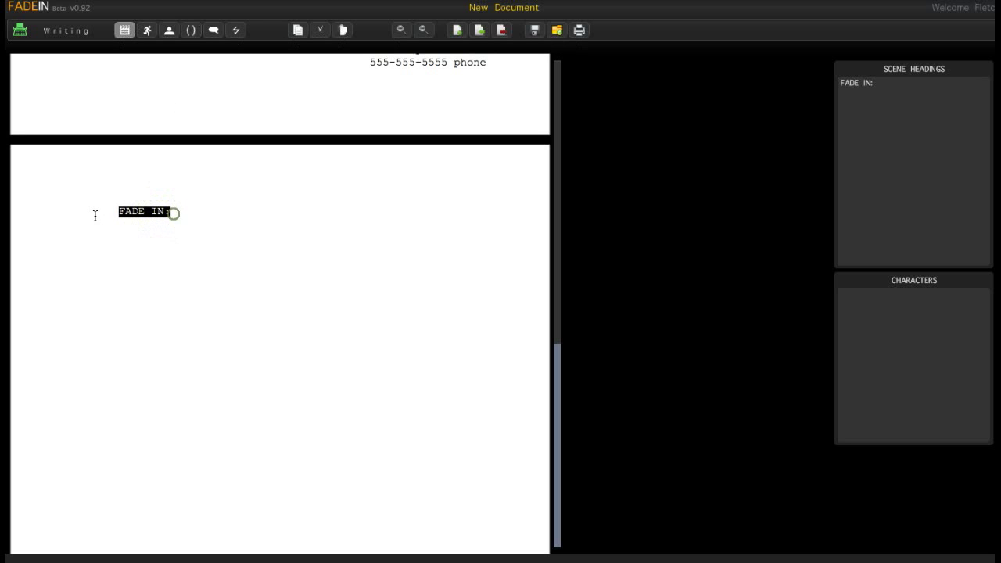
- Overwrite FADE IN: with the scene heading start EXT., correcting the mistyped INT
double_click(179, 217)
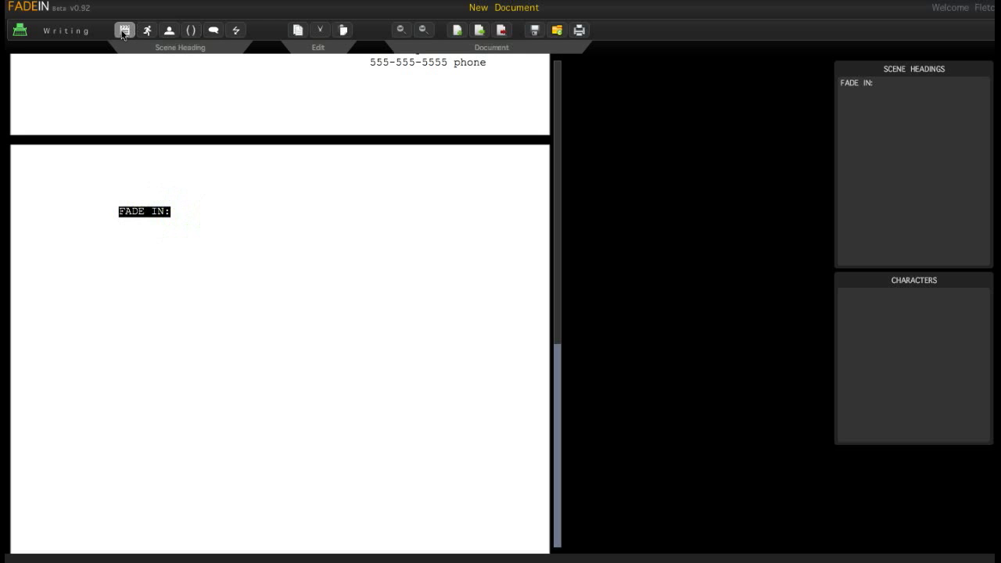
click(187, 216)
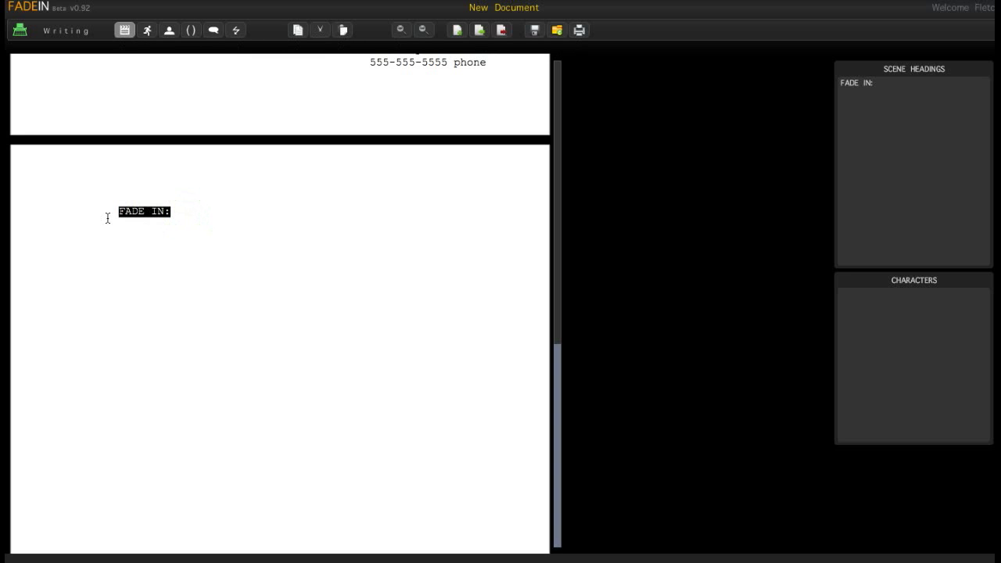
text(INT)
key(BackSpace)
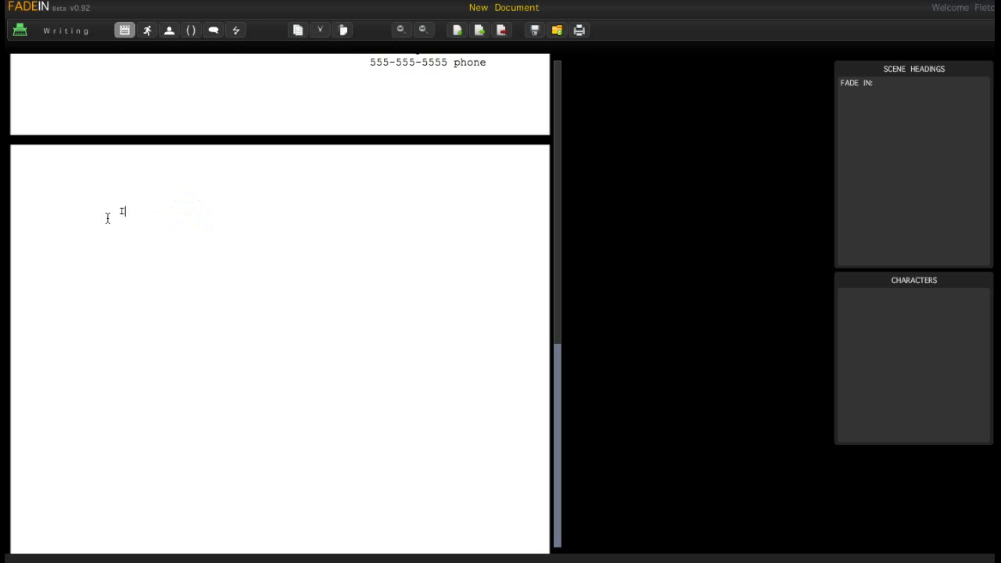
text(EXT.)
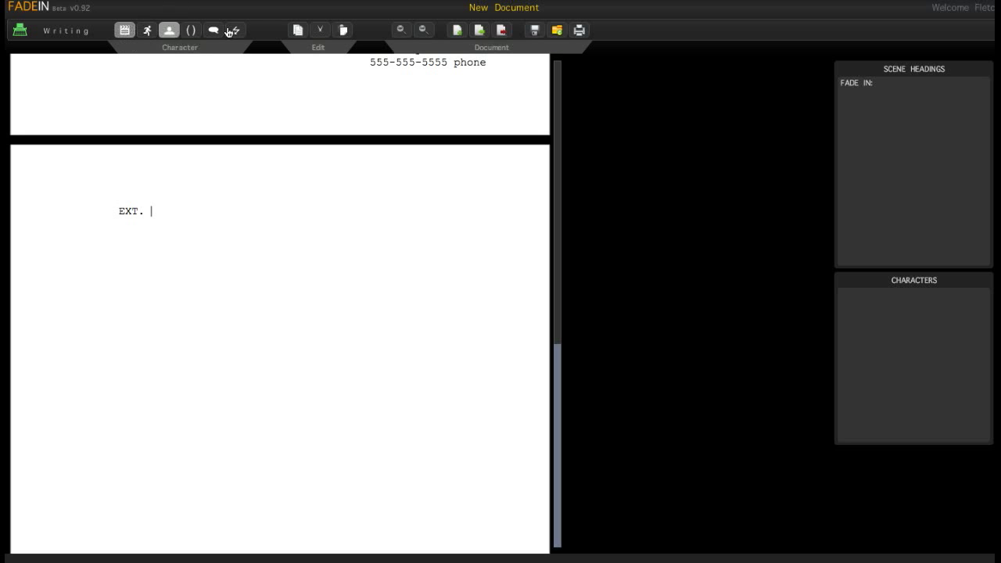
click(159, 206)
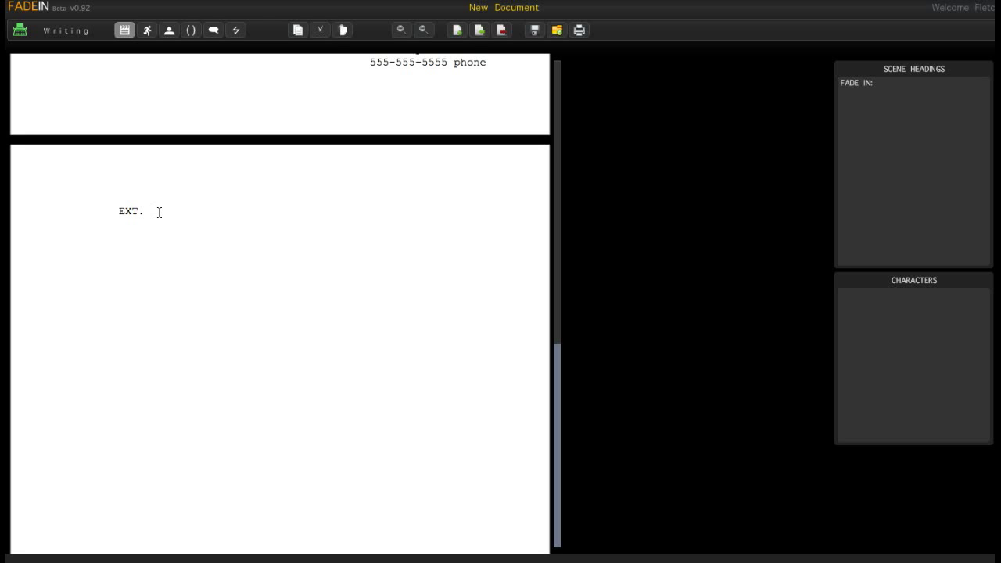
- Complete the heading as 'EXT. LOS ANGELES - CITY STREET - ALLEY -- NIGHT' and begin an action line
text(LOS ANGELES - CITY STREET - ALLE)
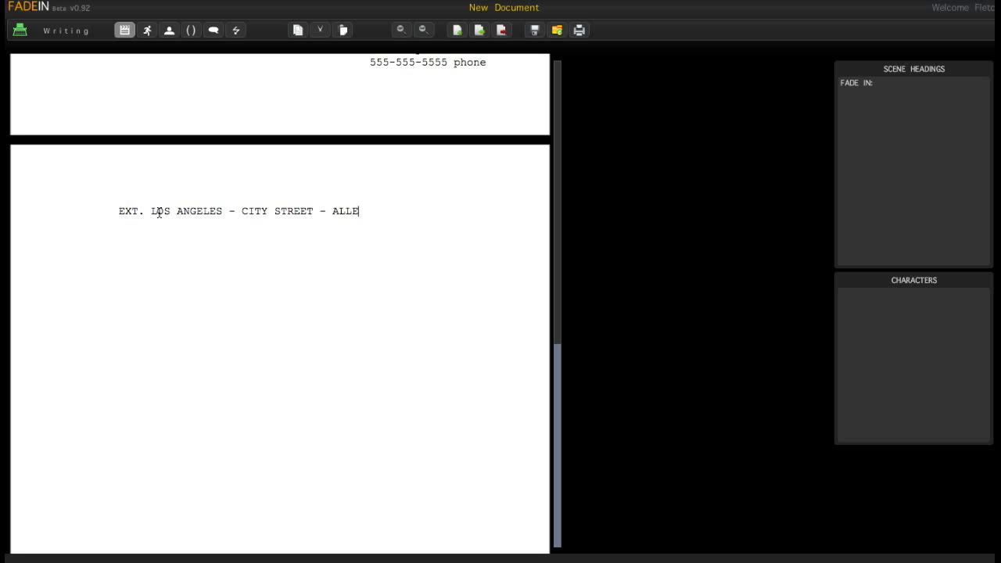
text(Y --)
text(NIGHT)
key(Return)
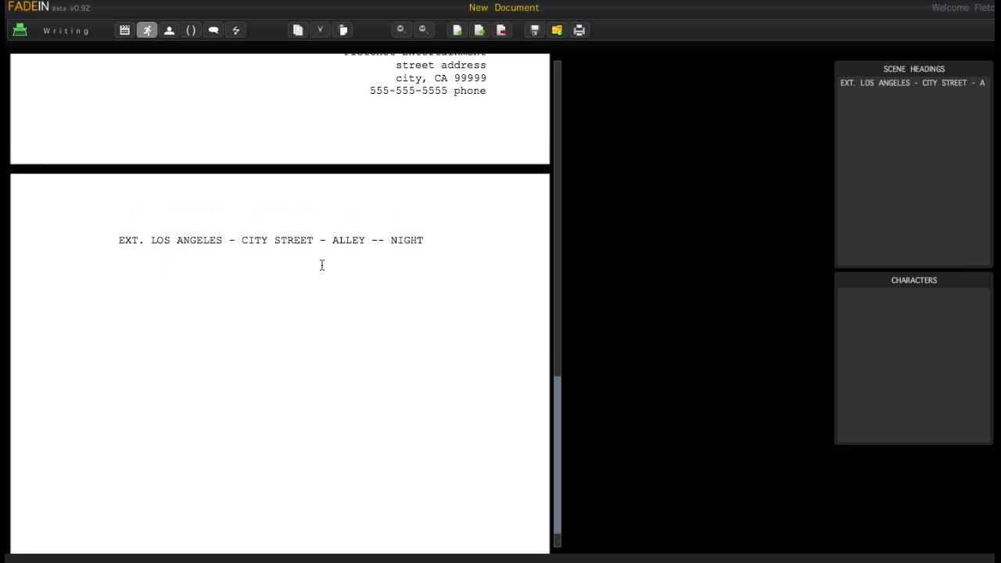
- Write the opening action: a cordoned-off city street late at night, cop cars and barricades everywhere
click(169, 259)
text(Open on a cordoned)
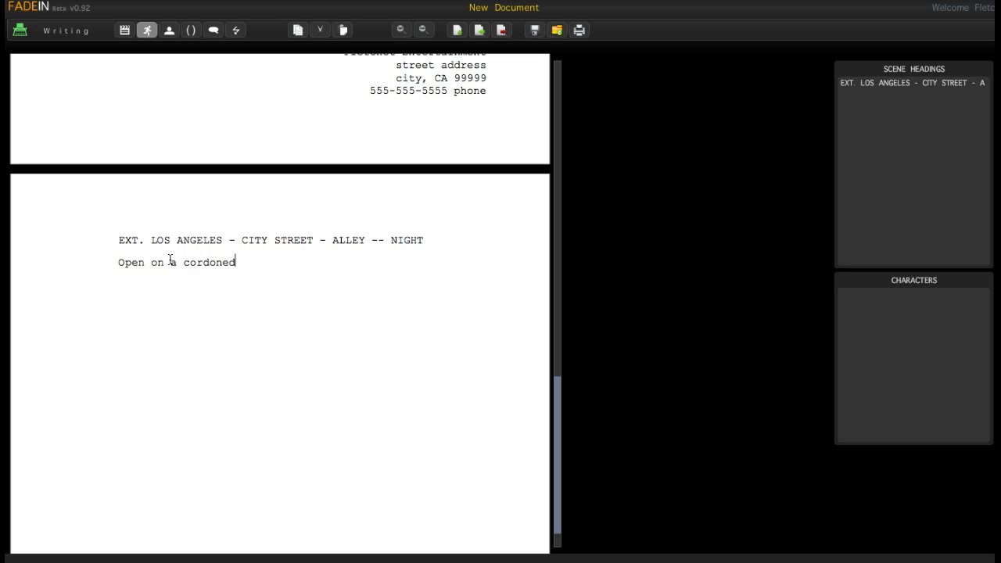
text( off city street.  It's late at night)
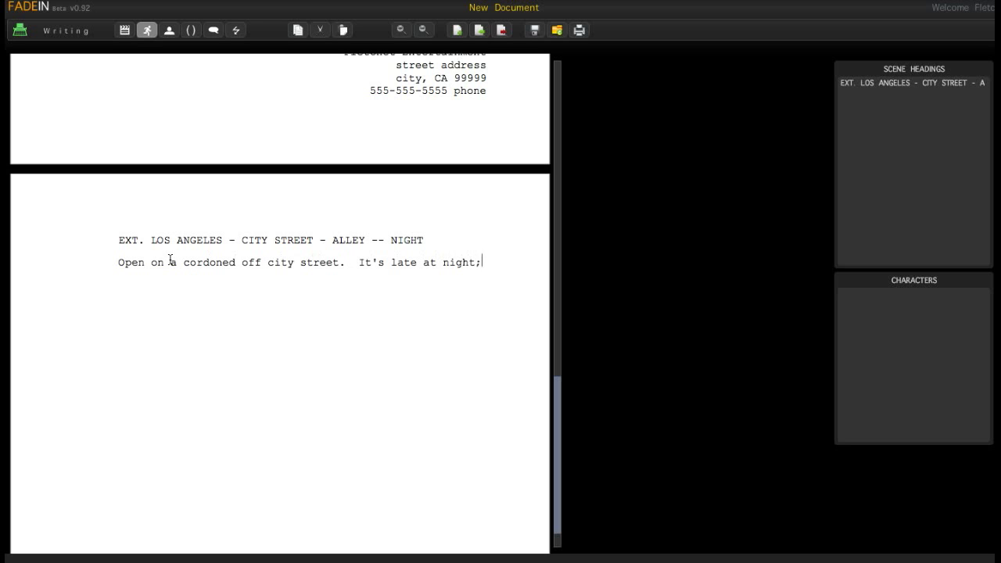
text(; cop car)
text(s, )
text(police )
text(ba)
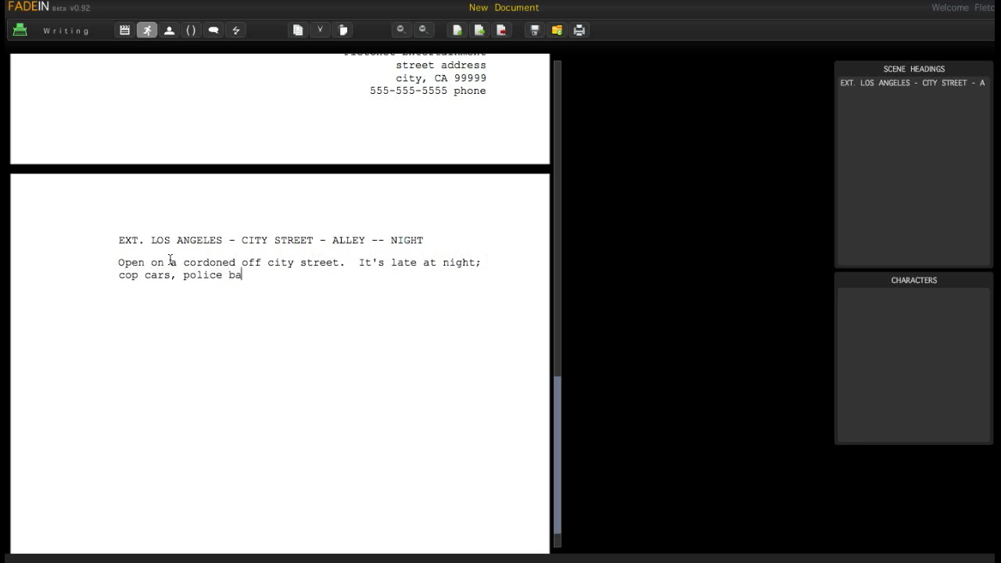
text(rricades and yellow tap)
key(BackSpace)
text(e are ev)
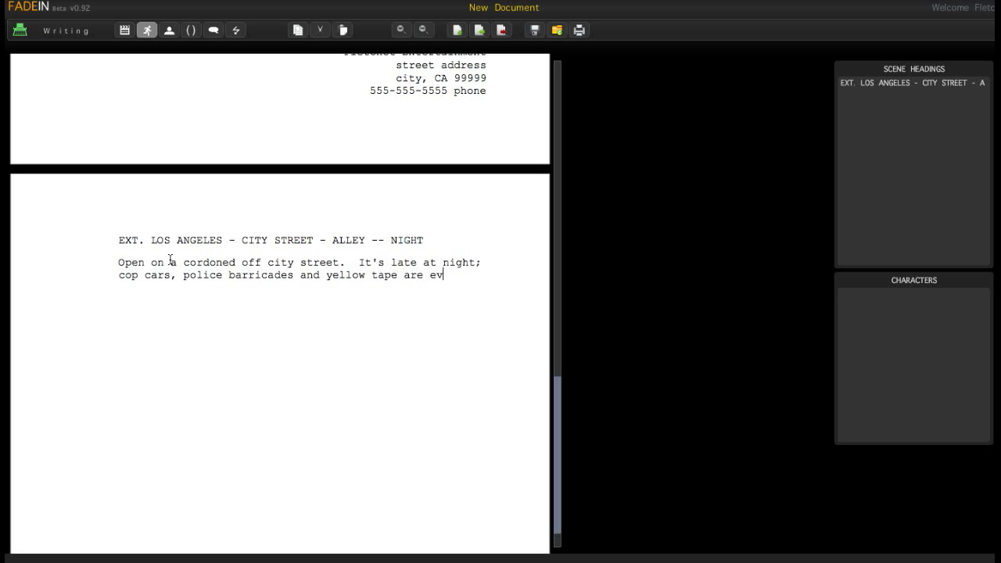
text(erywhere.)
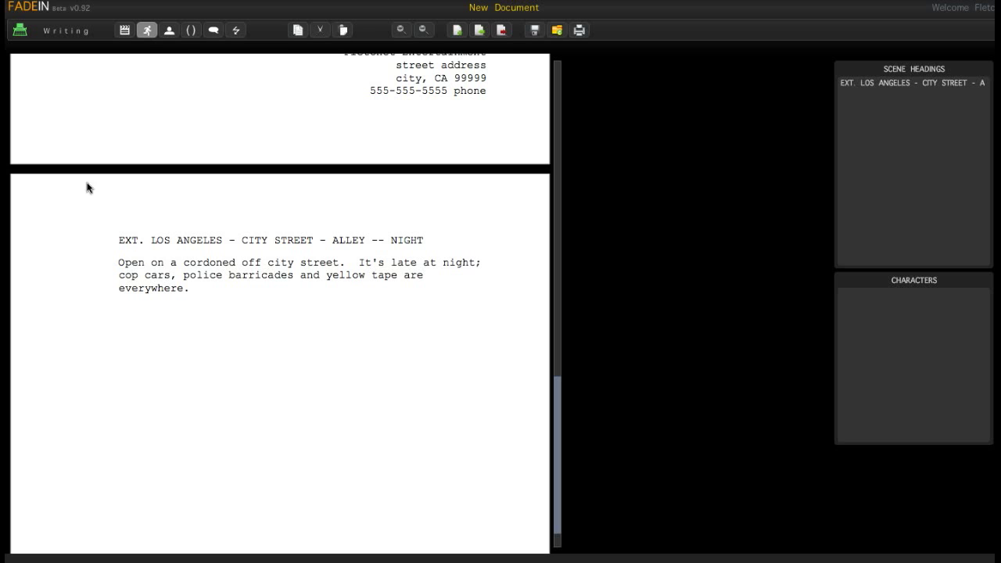
- Paste the SWAT team description into the action paragraph and add a line after 'hiding.'
click(203, 319)
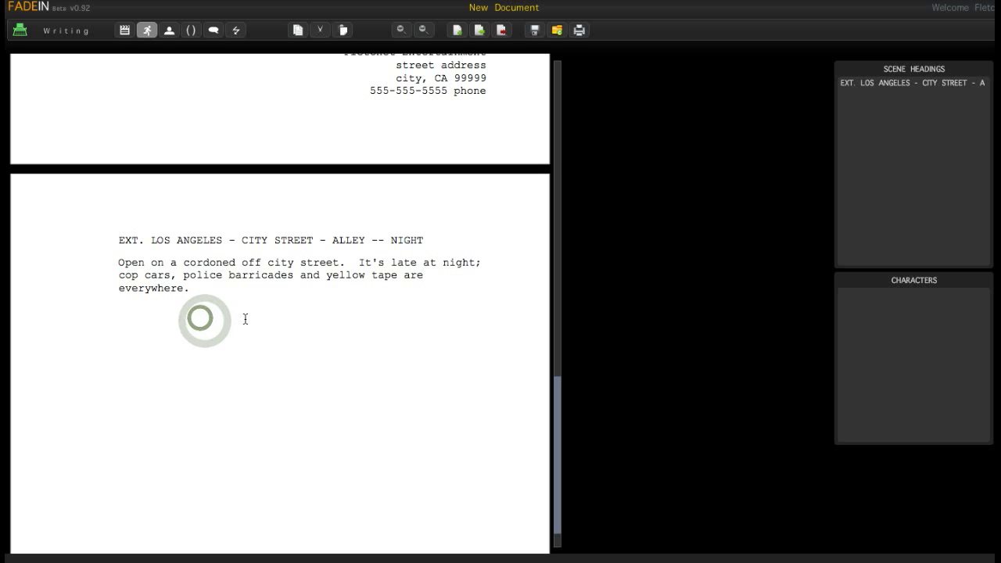
text(We see SWAT team members crossing.      In the foreground is POLICE CAPTAIN JACK directing the troops to strategic positions around a building where a dangerous suspect is hiding.)
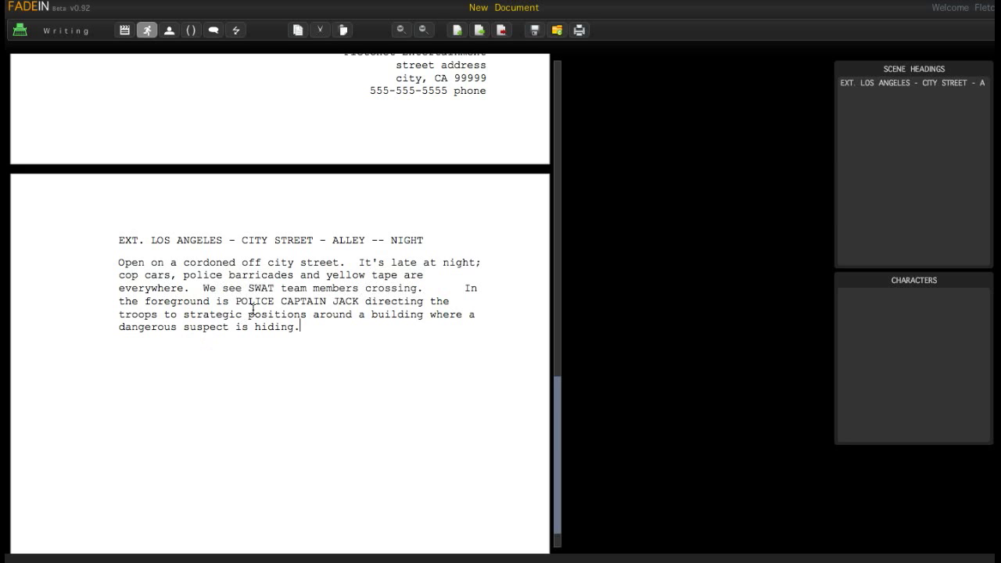
click(556, 405)
click(309, 327)
key(Return)
click(231, 349)
click(203, 315)
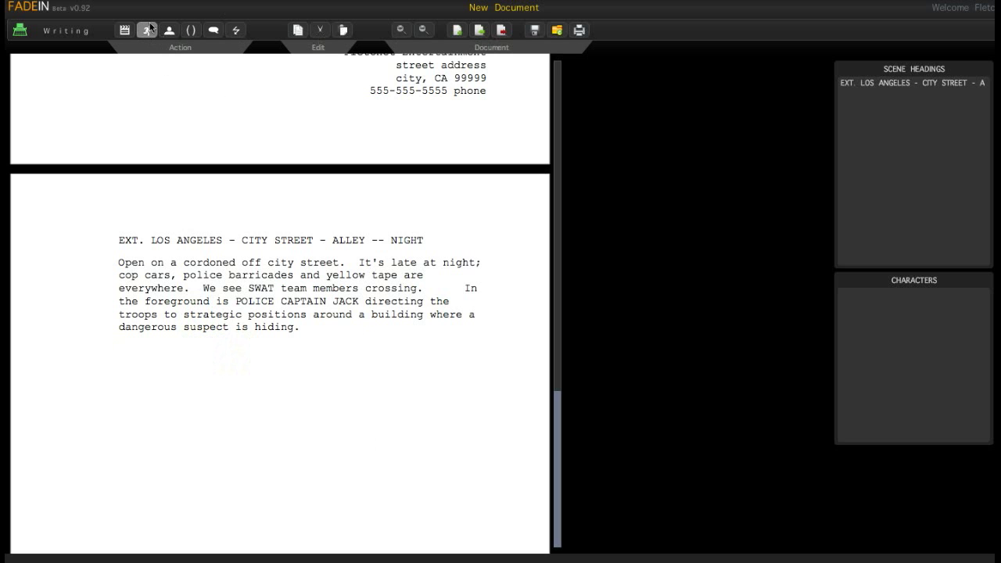
click(200, 241)
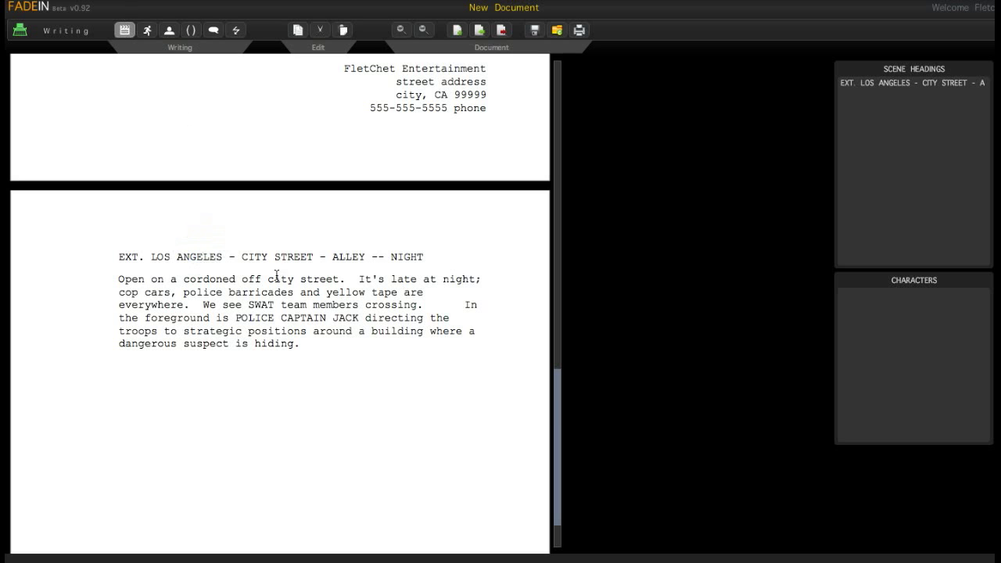
click(553, 392)
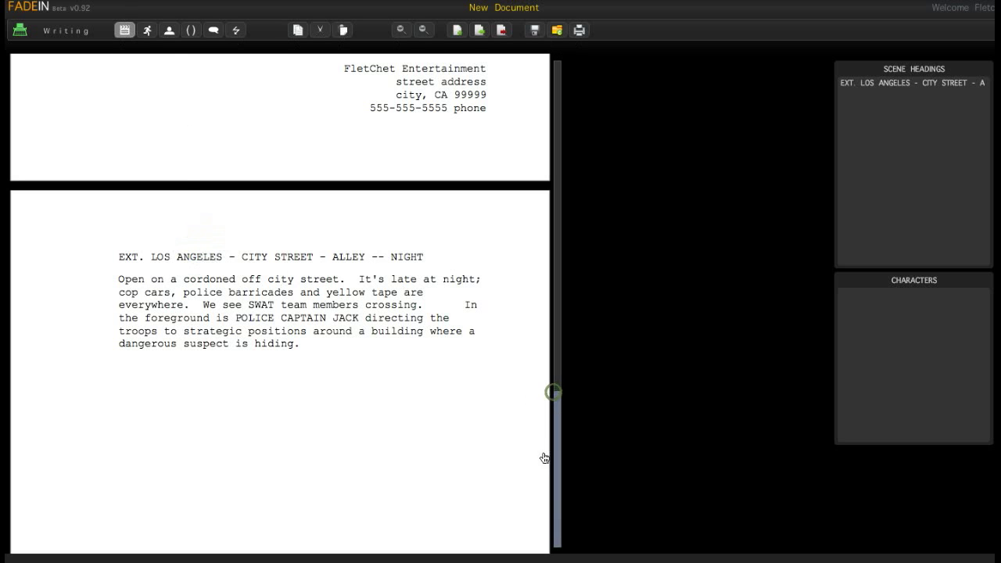
double_click(113, 257)
drag(363, 264, 429, 264)
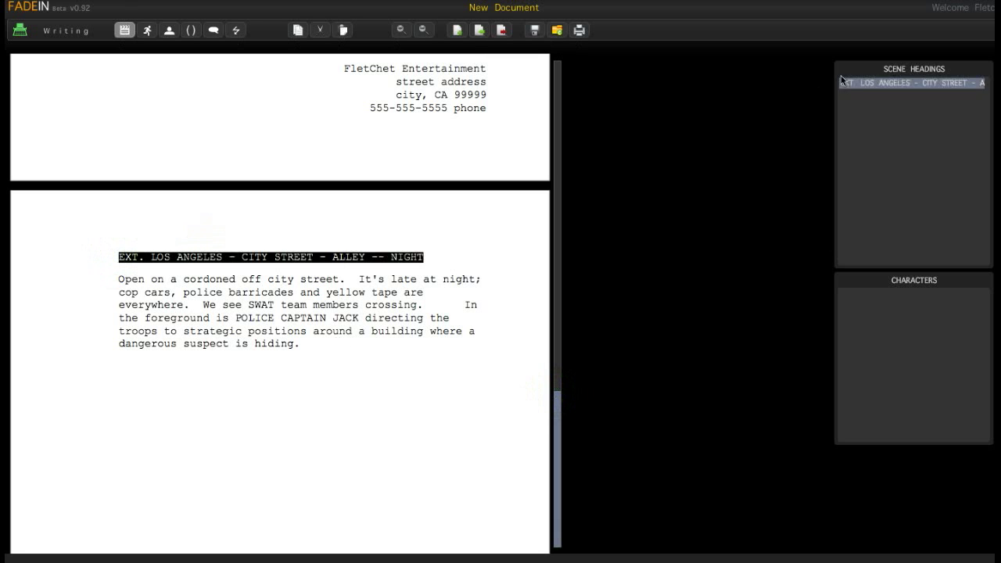
click(908, 85)
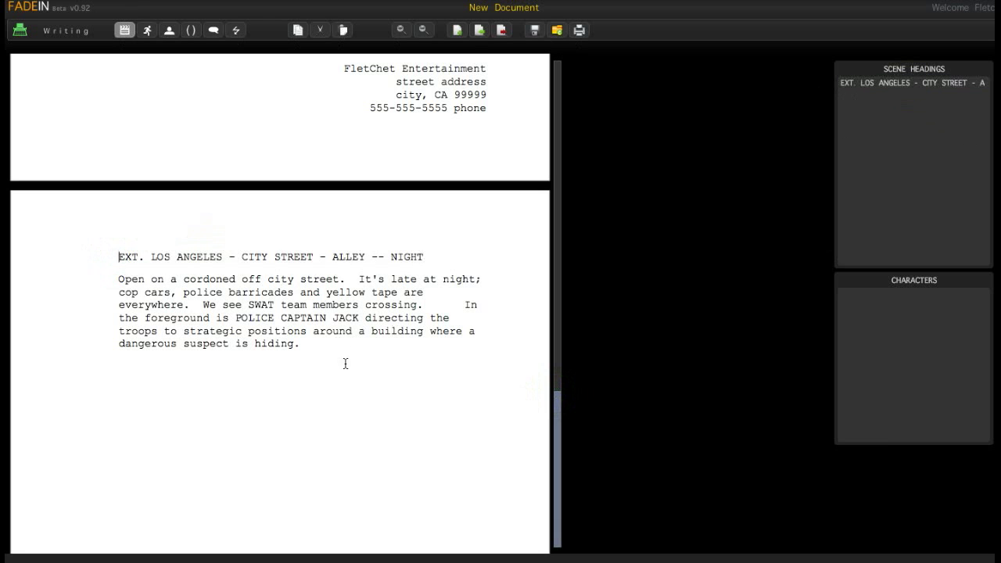
- Pick the city street scene, add a line below the action, and format it as a character cue
click(879, 86)
click(853, 84)
click(299, 343)
key(Return)
click(247, 379)
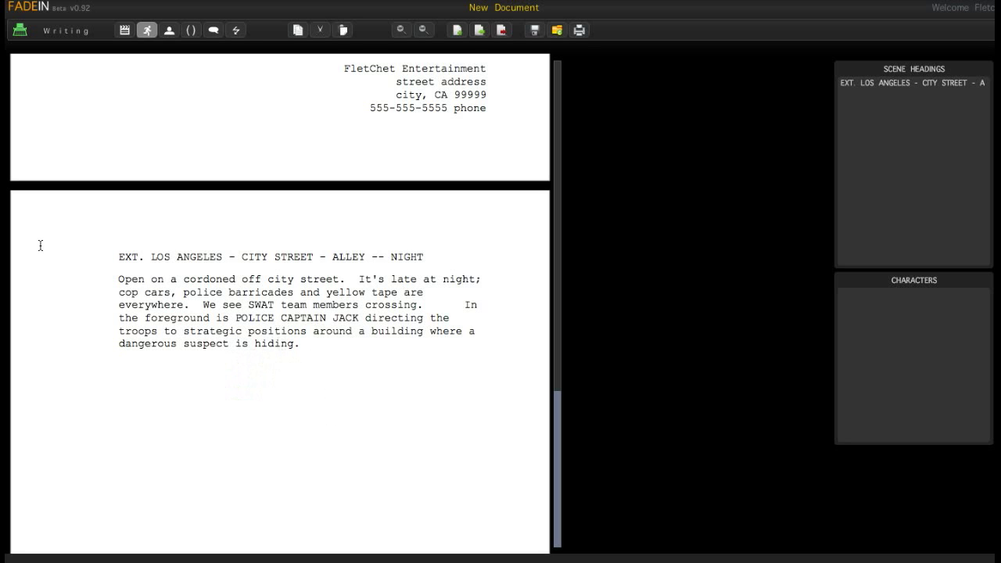
click(169, 31)
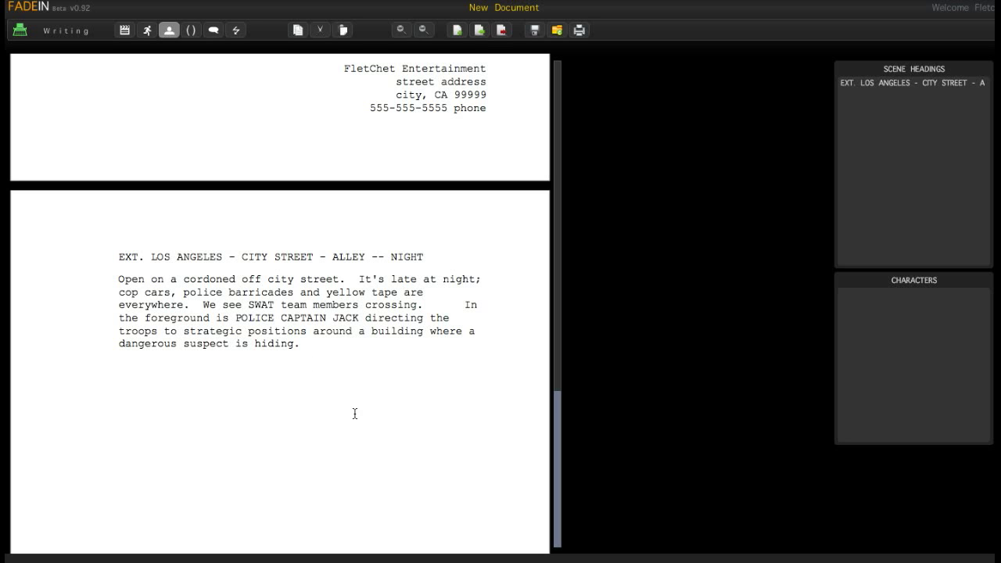
- Enter the CAPTAIN JACK cue with the dialogue 'Murttlebeck' and start a new line
text(CAPTAIN JACK)
key(Return)
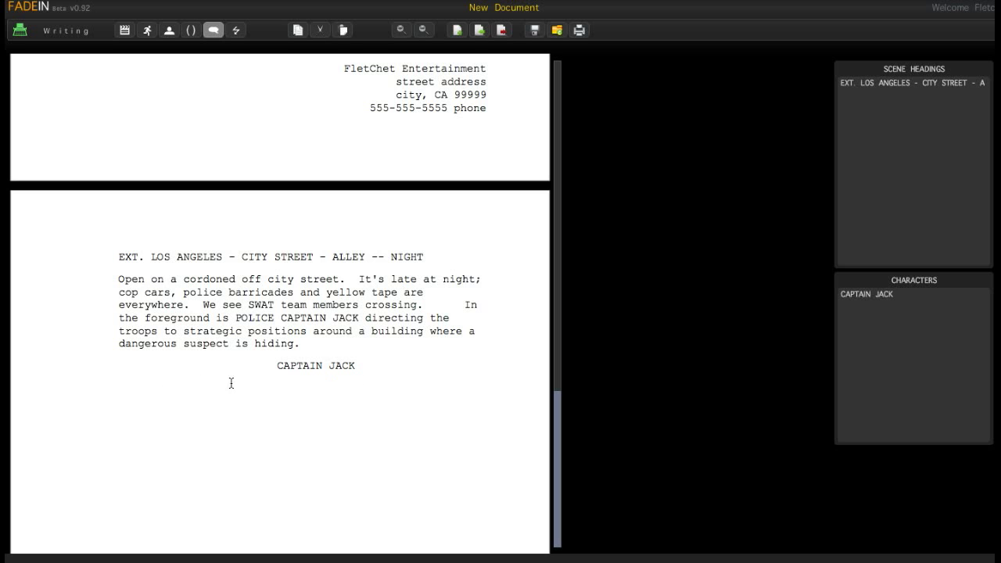
click(930, 293)
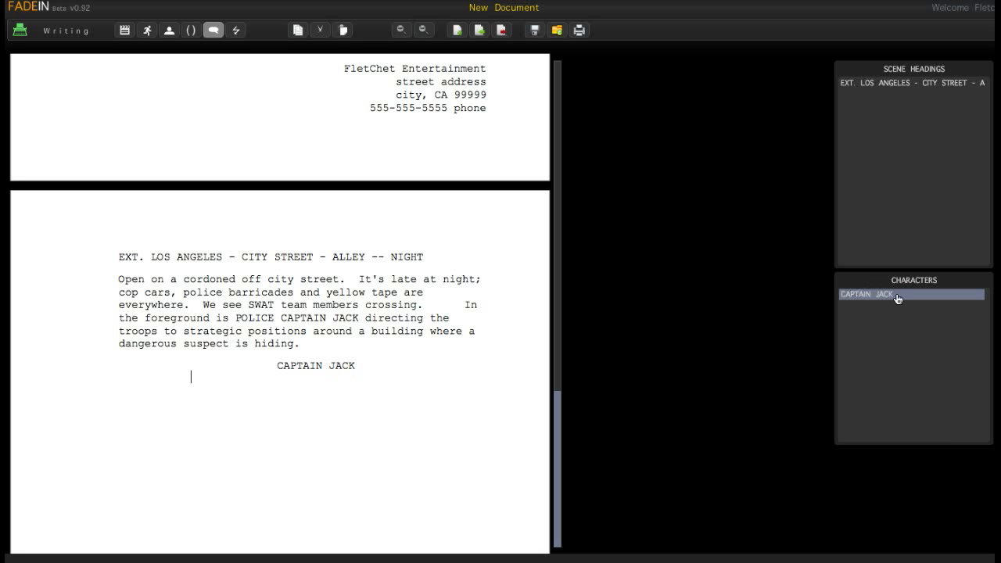
click(239, 376)
text(M)
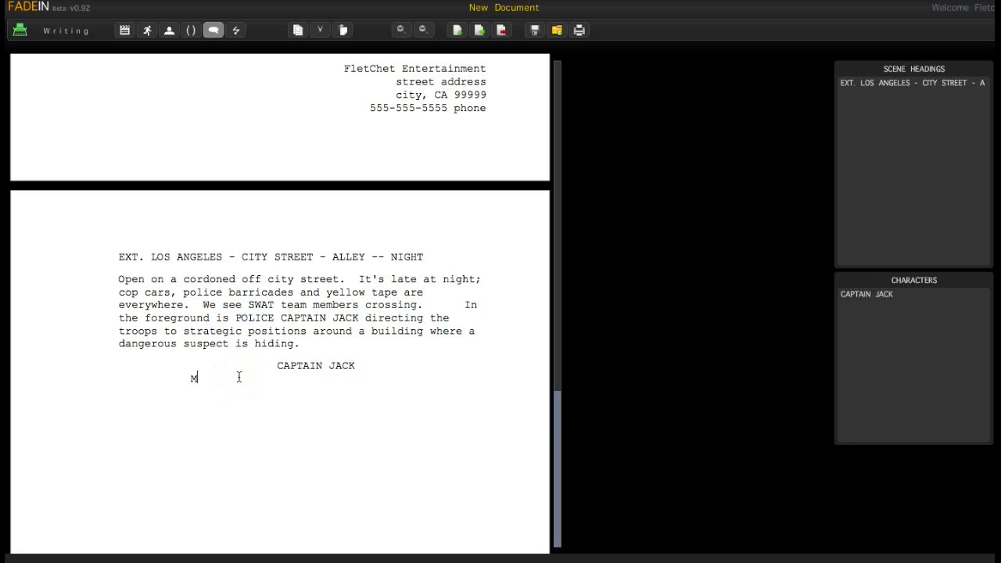
text(urttlebeck!)
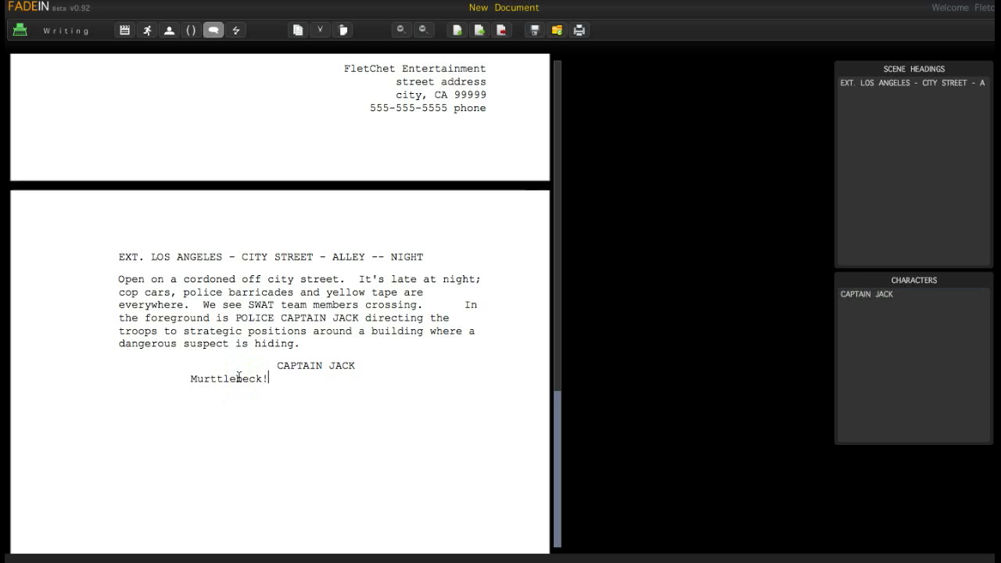
key(Return)
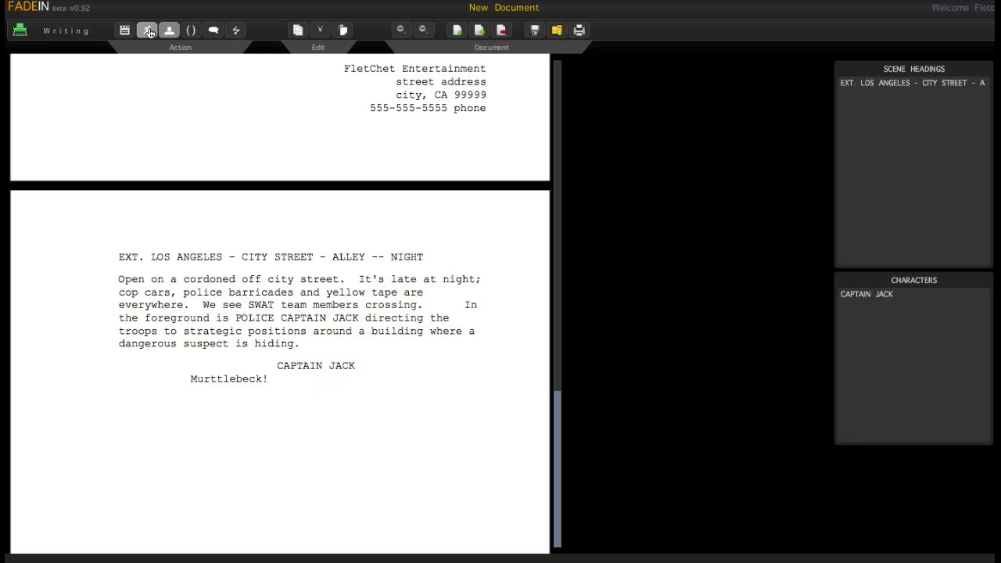
- Remove a test 'more action.' line and add the character cue MURRTLEBECK
click(148, 31)
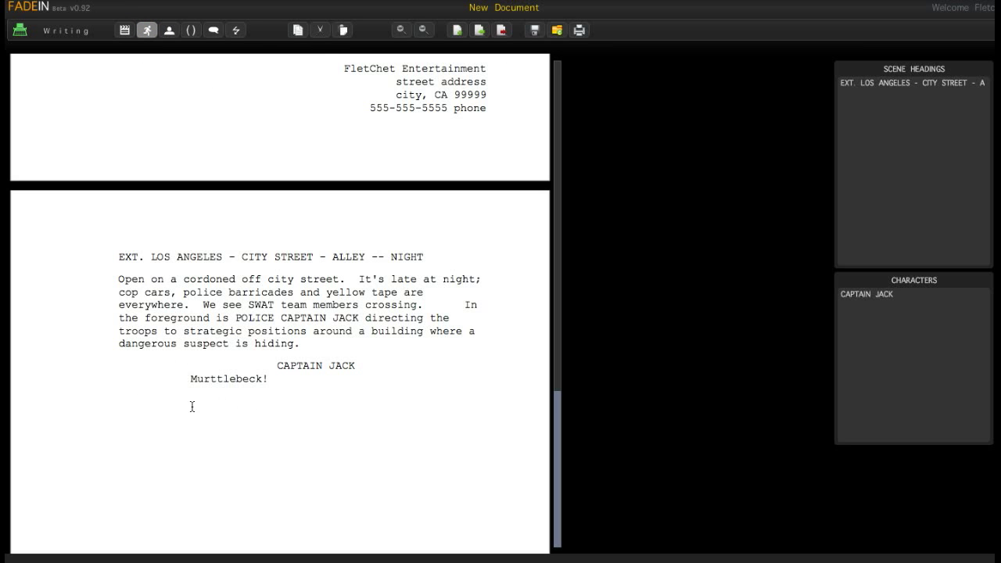
text(more action.)
drag(207, 402, 115, 402)
key(BackSpace)
key(Tab)
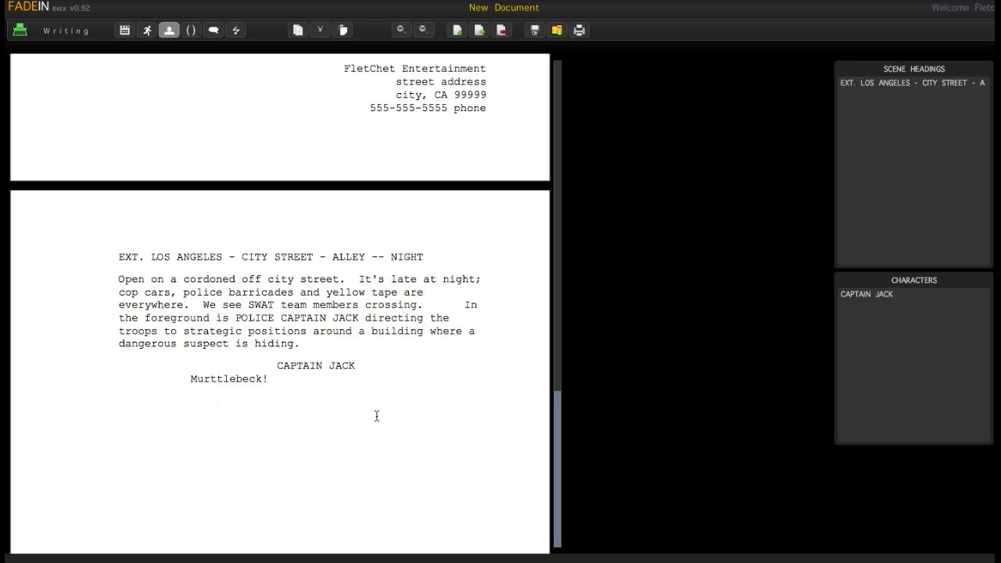
text(MURRTLEBECK)
key(Return)
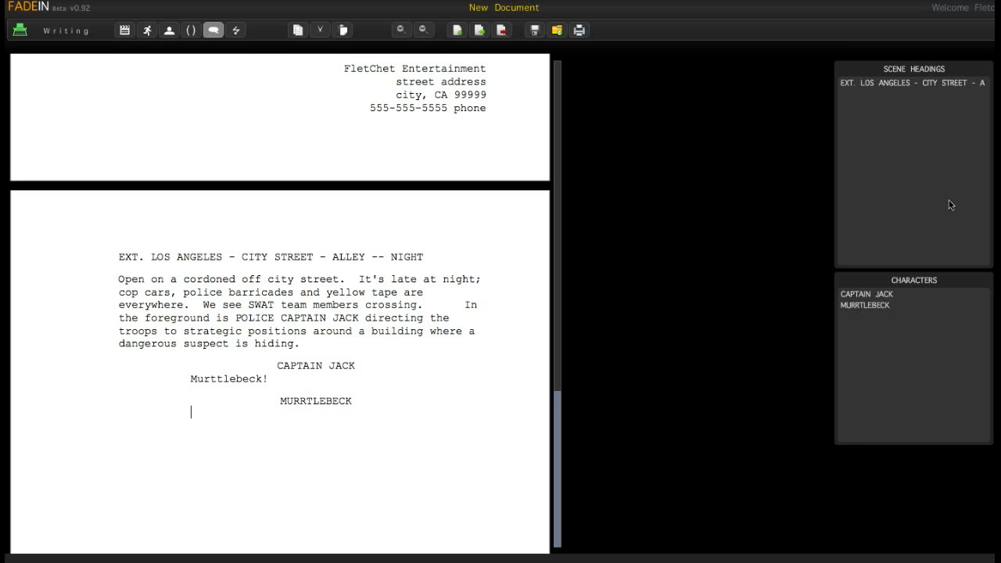
- Give Murrtlebeck the reply 'Yes sir?', fixing the 'sire?' typo, and start a new line
click(876, 307)
click(209, 415)
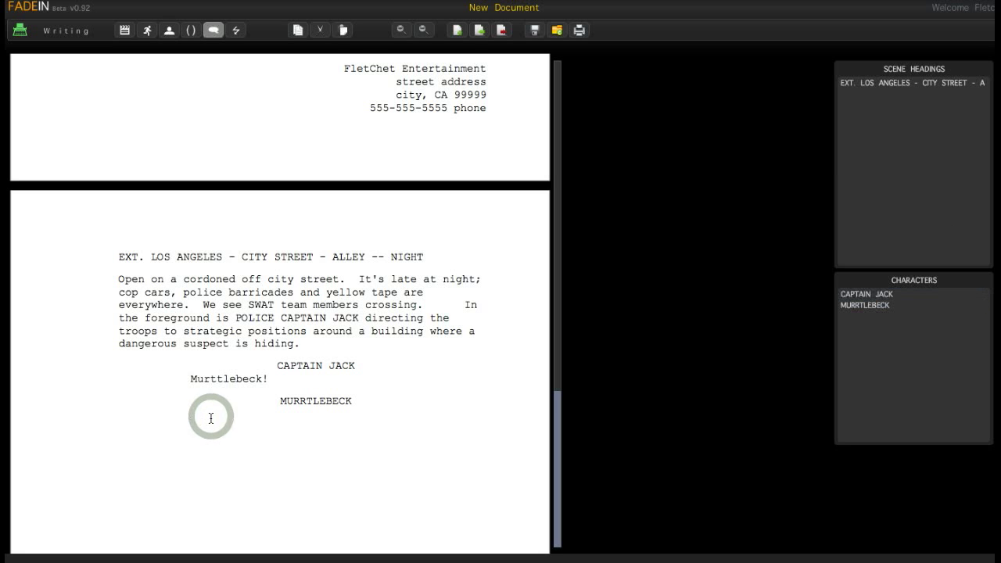
text(Yes)
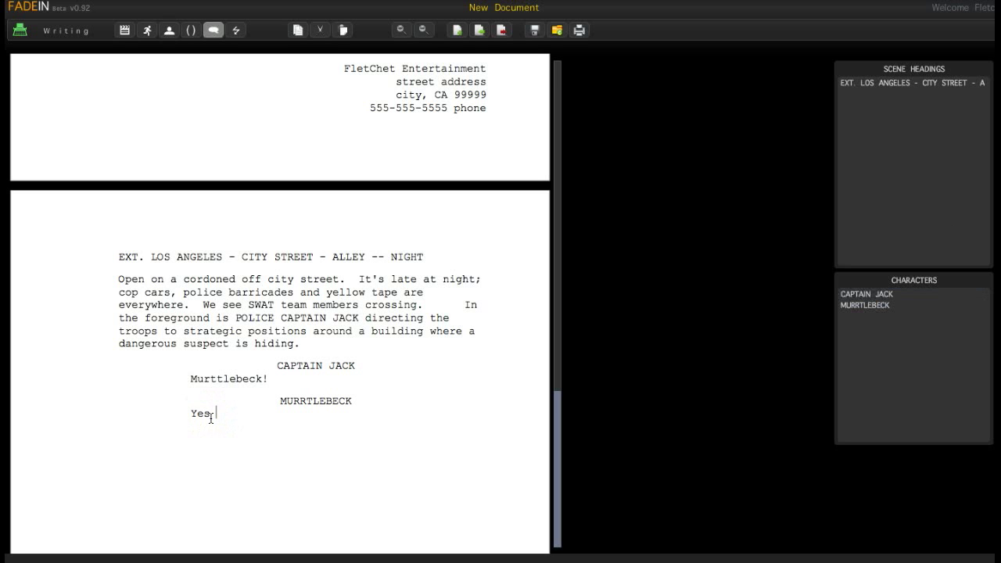
text(sire?)
click(217, 411)
click(238, 413)
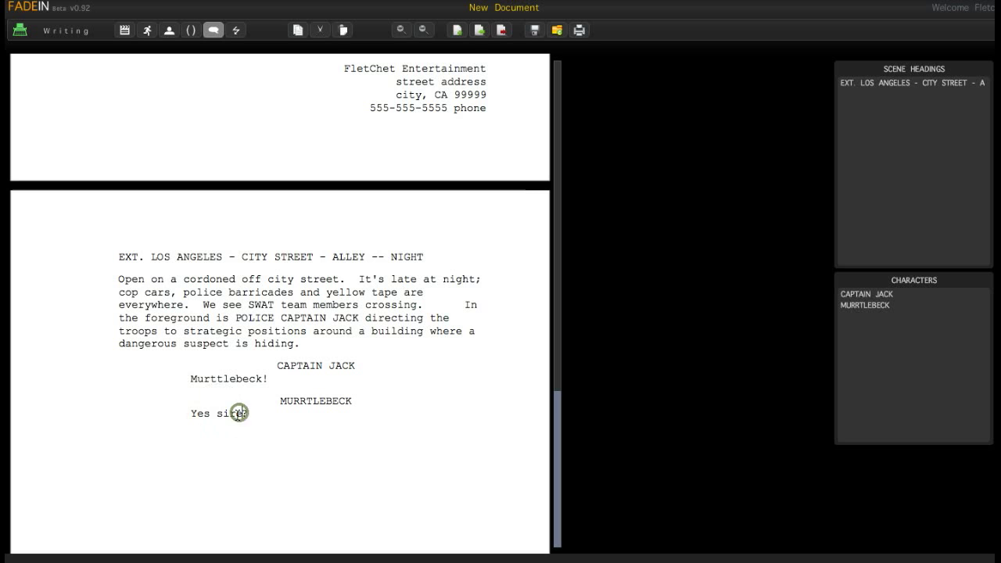
key(BackSpace)
click(248, 408)
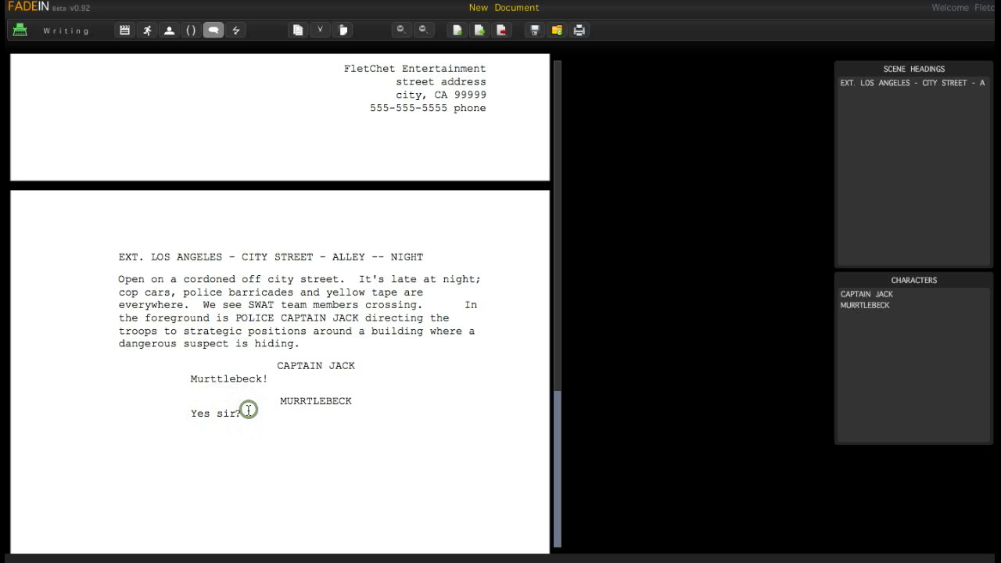
click(248, 413)
key(Return)
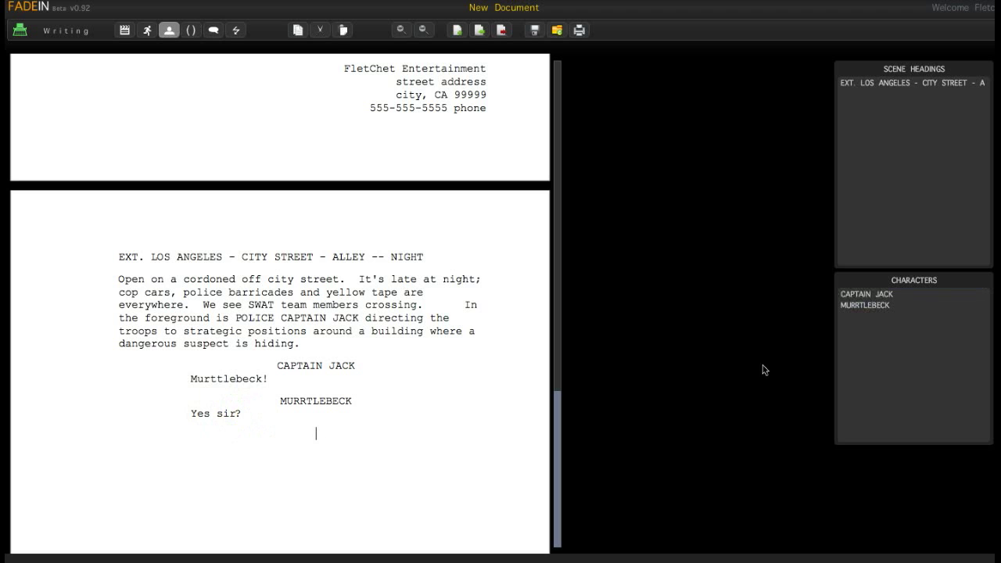
- Add CAPTAIN JACK's (whispering) line 'Throw a light on the roof.' and start a new line
click(860, 299)
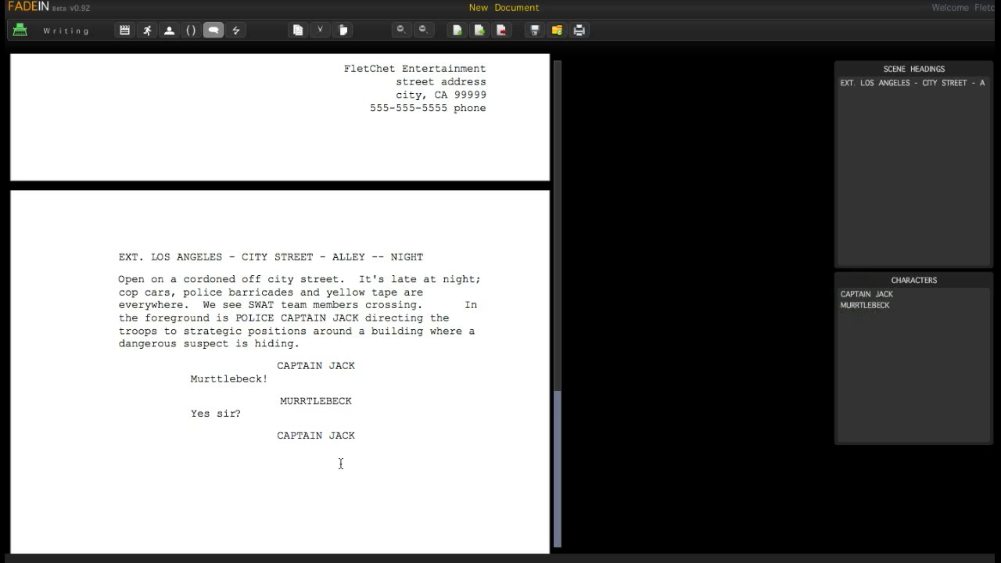
key(BackSpace)
click(191, 30)
text())
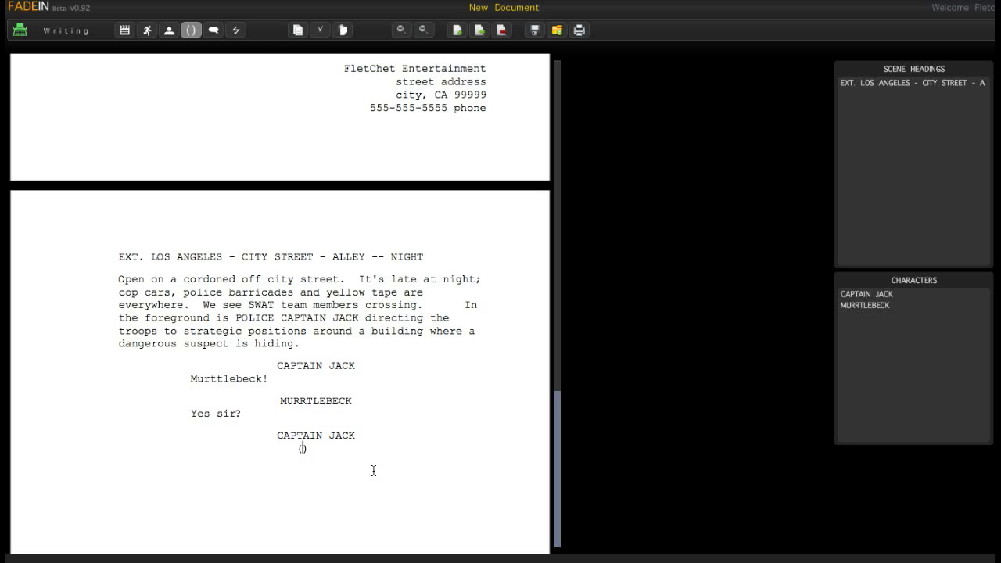
text(whispering)
click(369, 452)
key(Return)
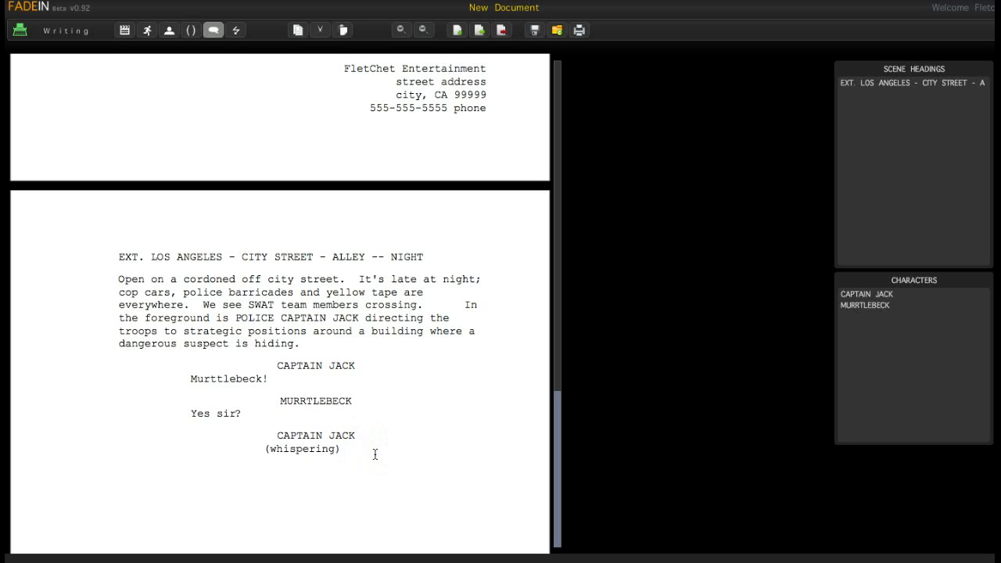
text(Throw a light on the roo)
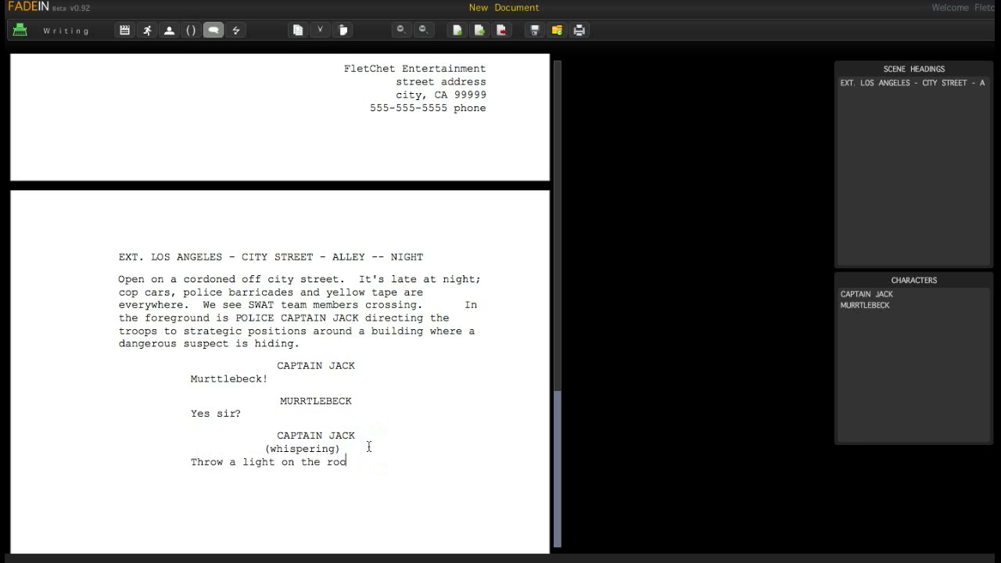
text(f.)
click(369, 463)
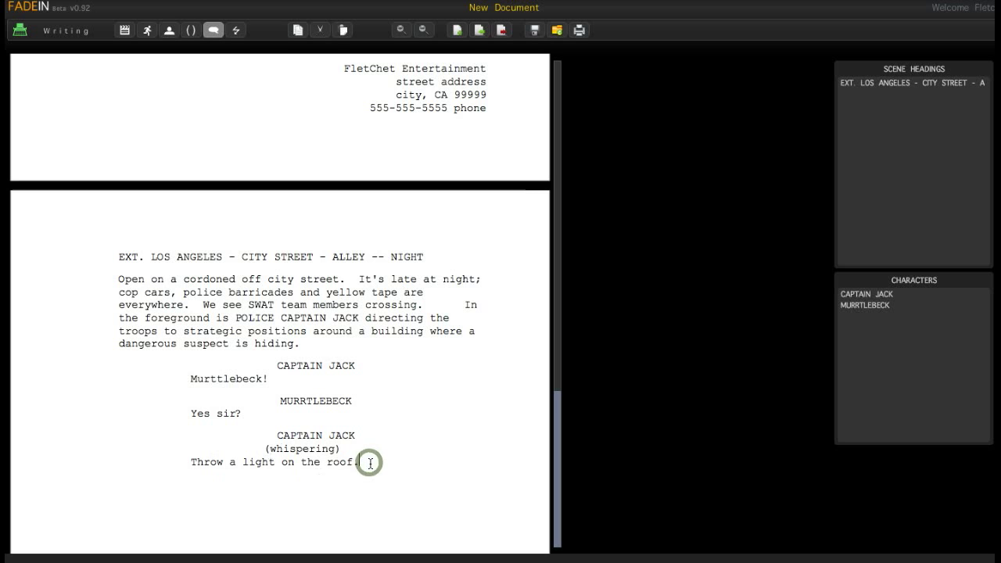
key(Return)
click(126, 32)
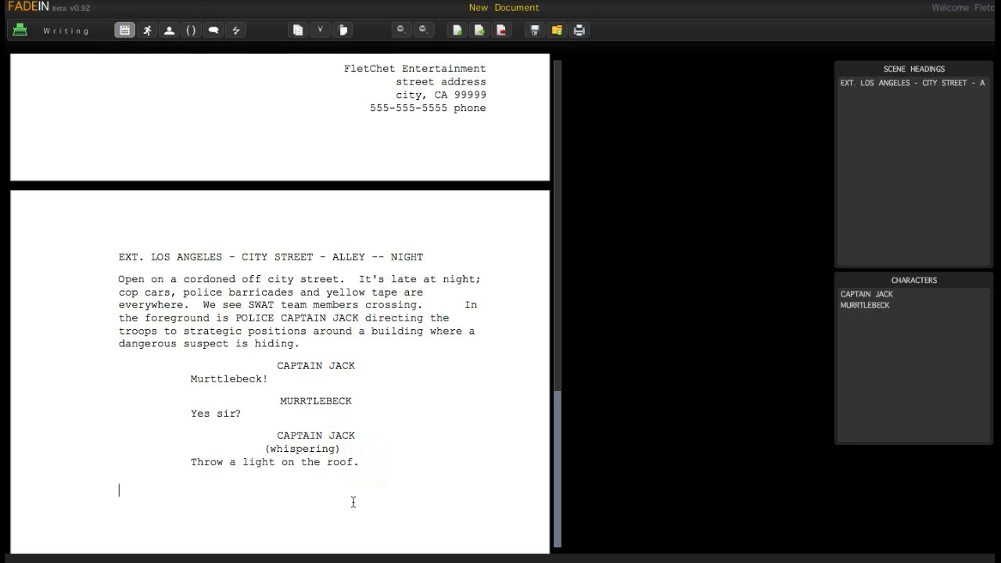
- Enter the scene heading EXT. CITY STREET - ROOFTOP -- NIGHT, replacing CONTINUOUS, and start an action line
text(EXT. CITY STREET - ROOF)
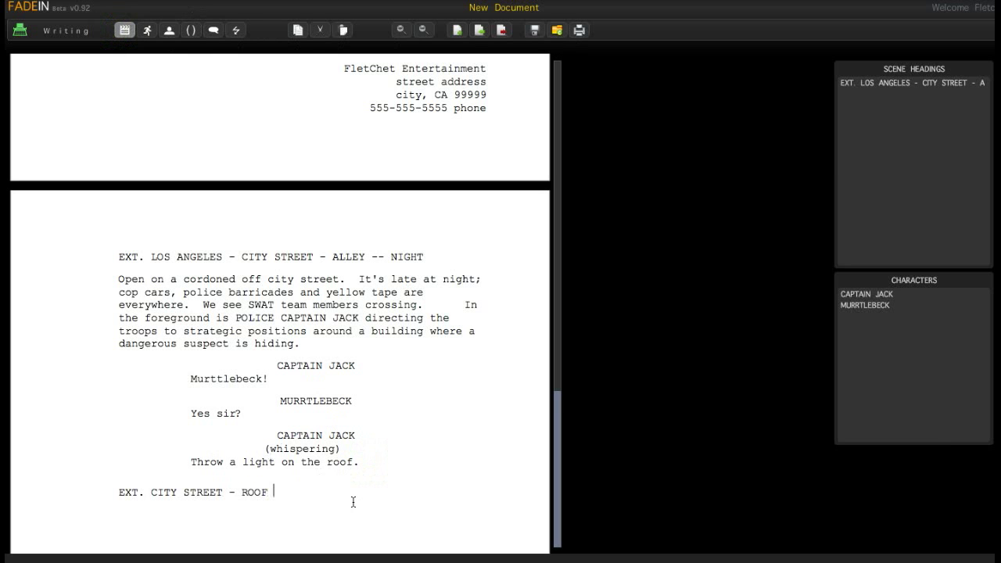
text(TOP)
text( -- )
text(CON)
text(TINU)
text(OUS)
key(BackSpace)
key(BackSpace)
key(BackSpace)
key(BackSpace)
key(BackSpace)
key(BackSpace)
key(BackSpace)
key(BackSpace)
key(BackSpace)
key(BackSpace)
text(NIGHT)
key(Return)
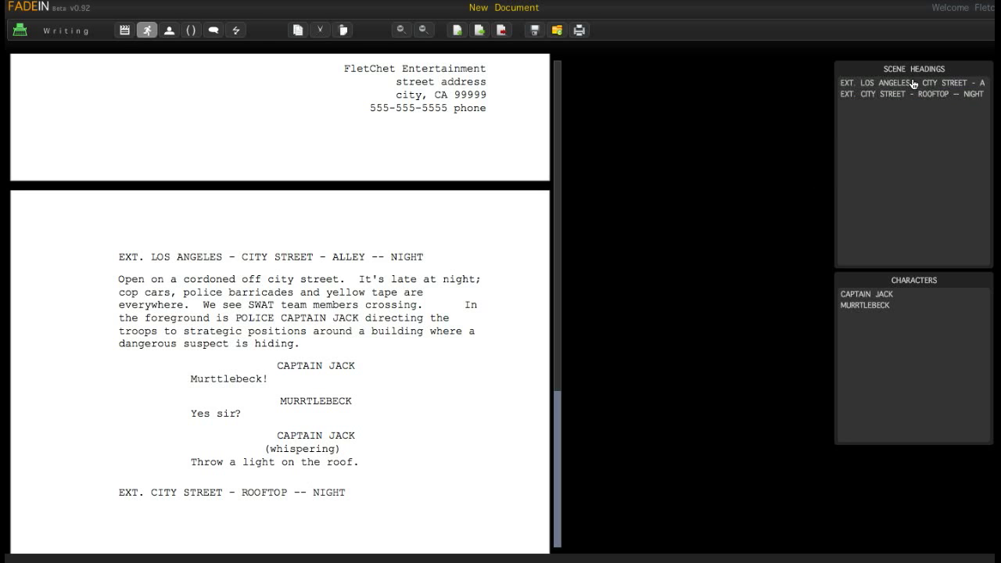
click(913, 83)
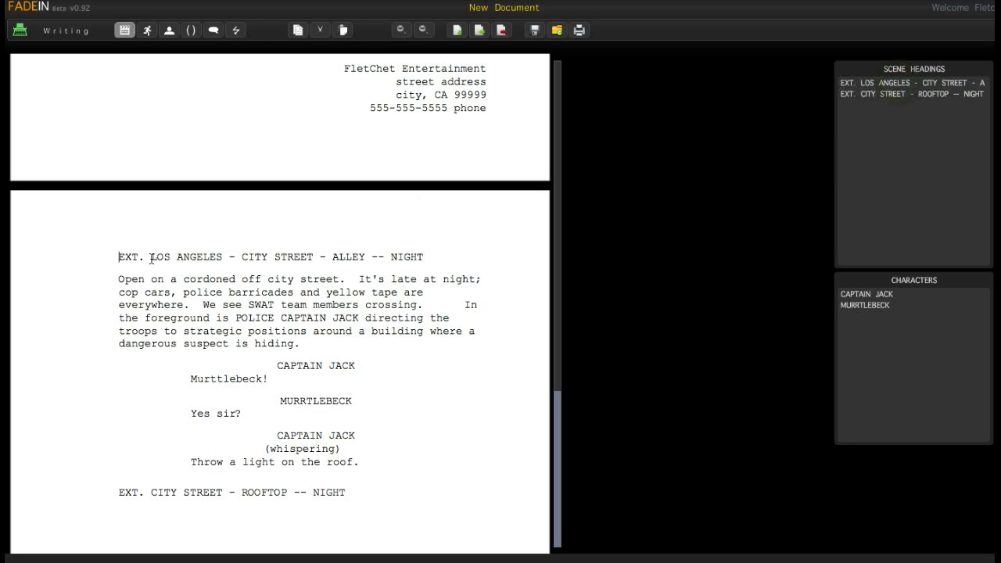
click(875, 94)
click(903, 85)
click(915, 95)
drag(556, 410, 557, 418)
click(329, 480)
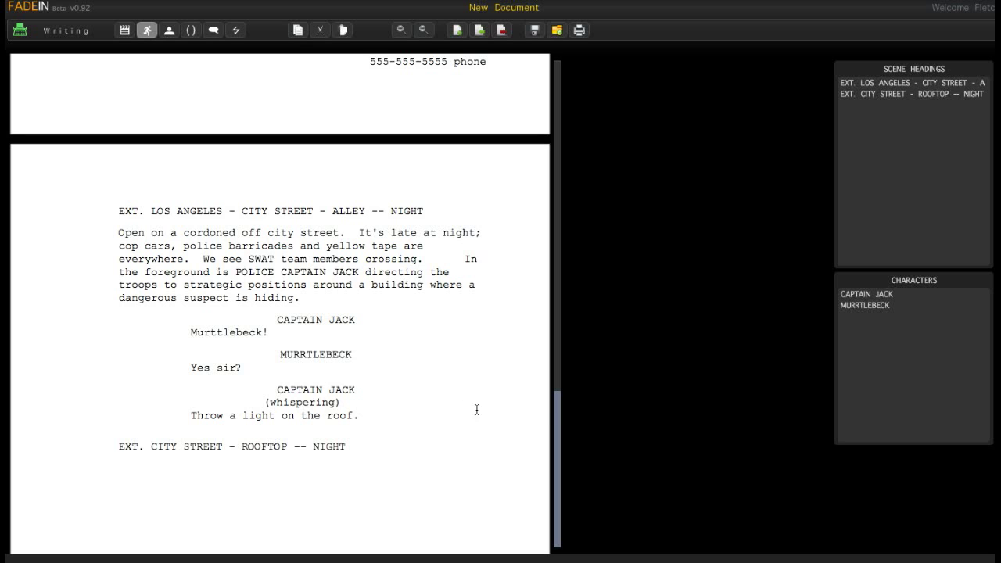
drag(558, 419, 541, 440)
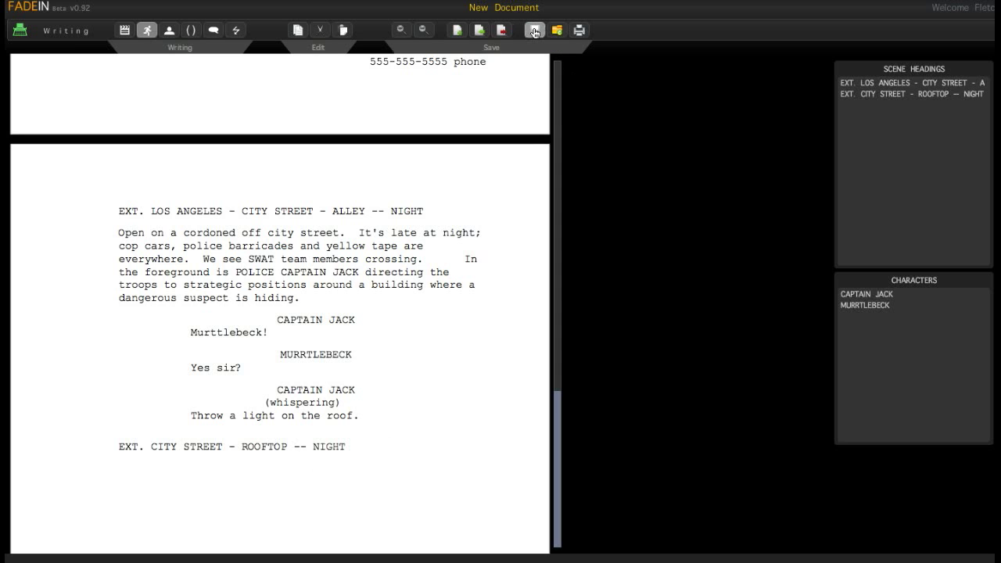
- Save the script as a new document named 'Flashlight 2'
click(534, 32)
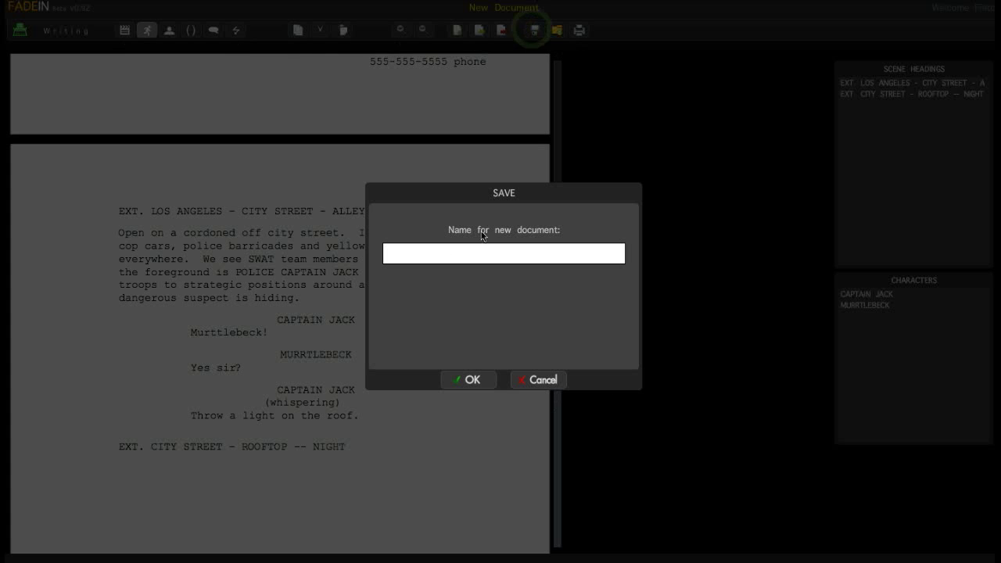
click(440, 258)
text(Flas)
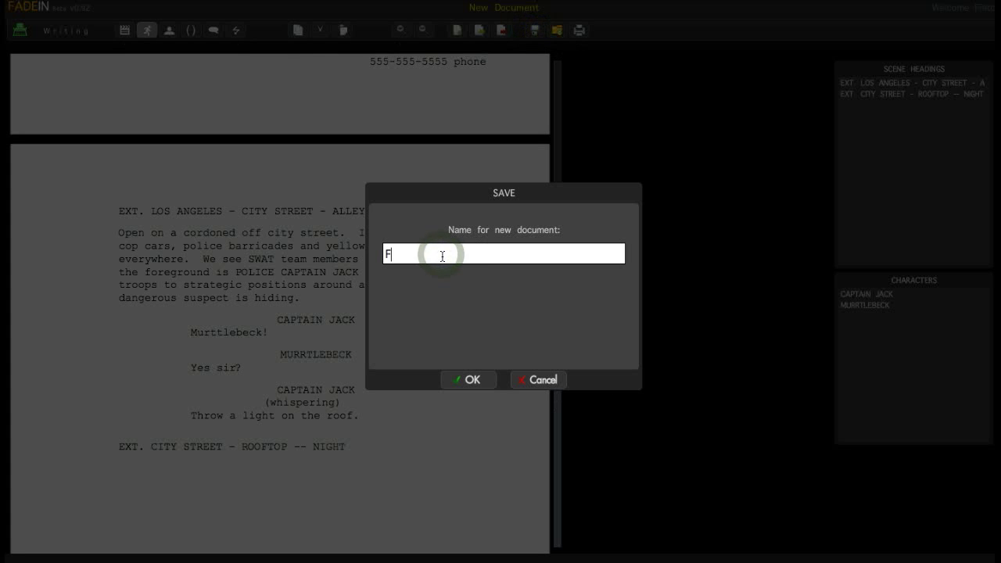
text(hlight 2)
click(473, 381)
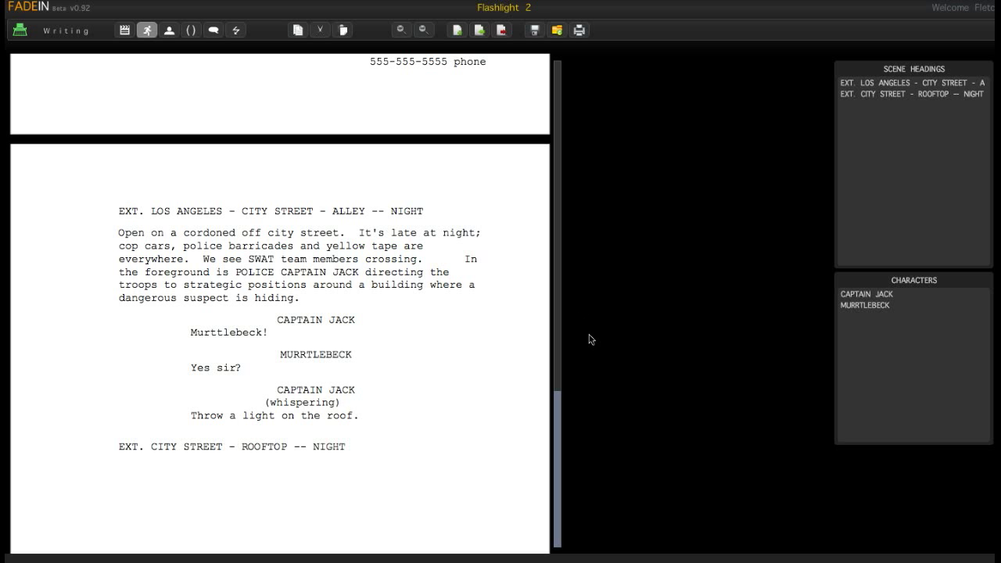
- Glance at the saved-documents list and page setup, cancel both, and scroll up to the title page
click(556, 29)
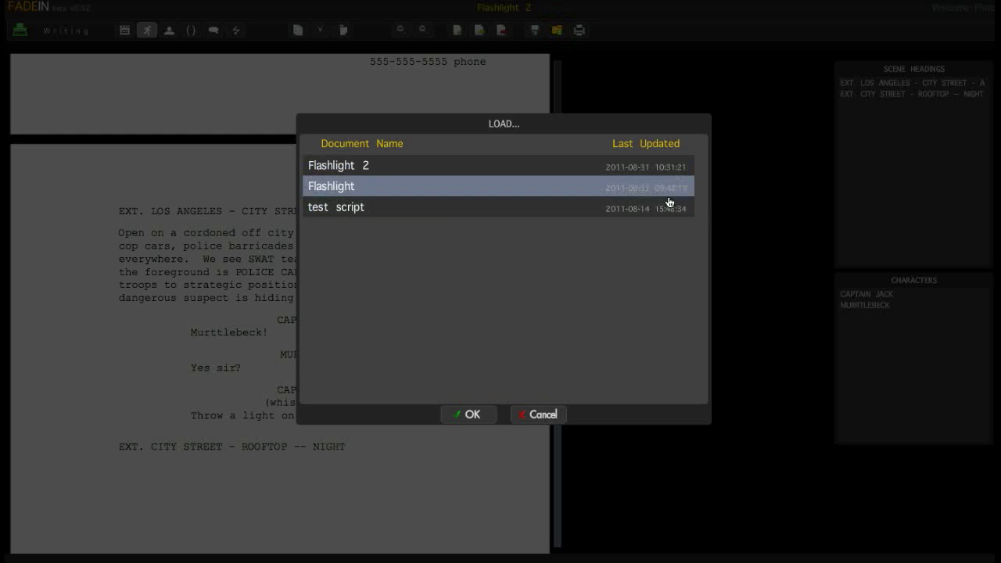
click(555, 415)
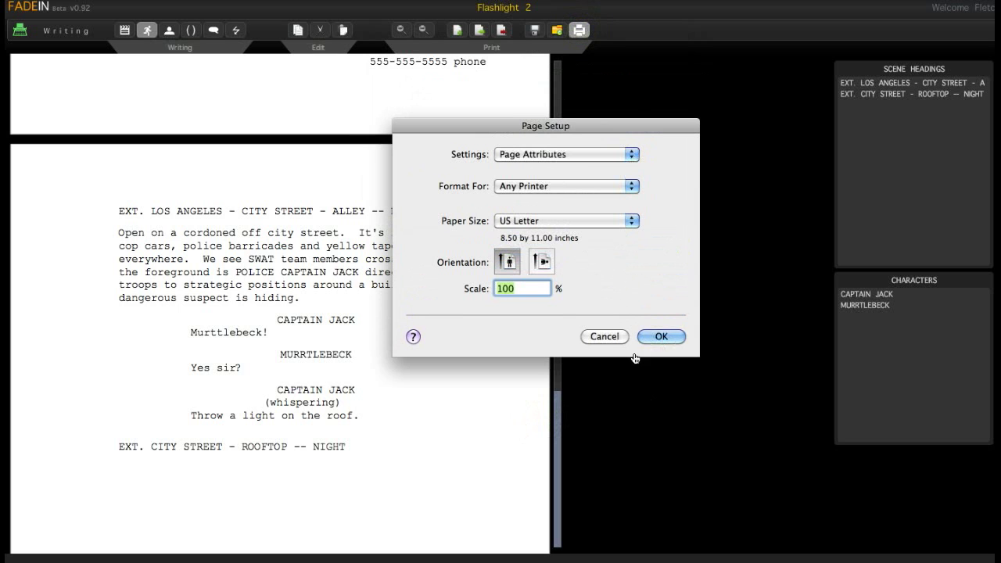
click(609, 338)
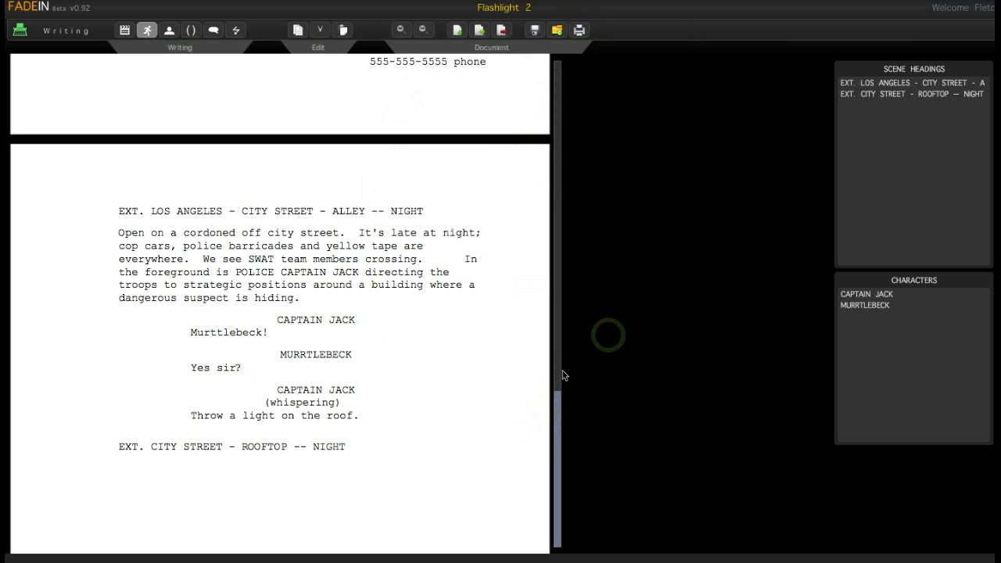
drag(558, 451, 558, 225)
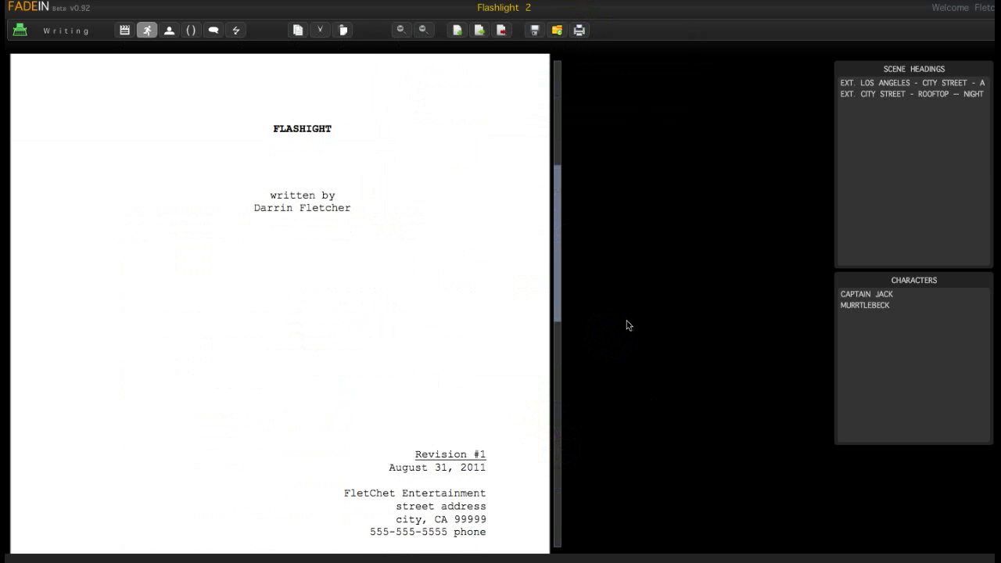